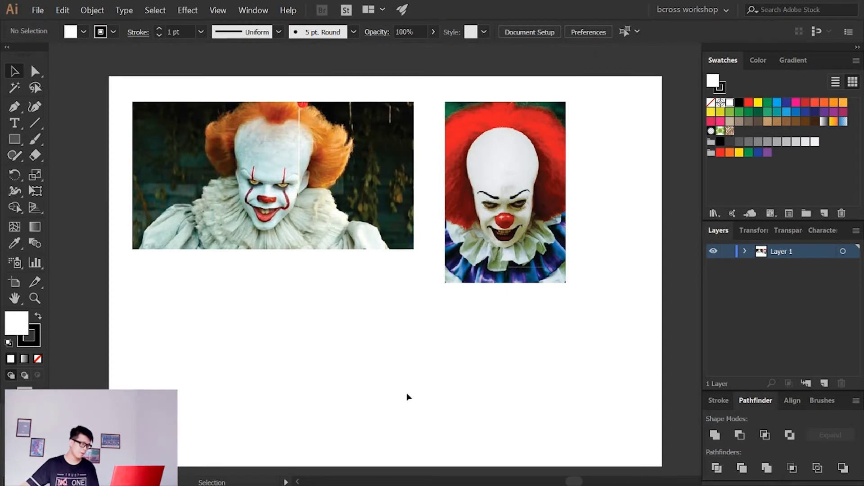
Scroll right across the artboard to view both Pennywise reference photos
{"action": "scroll", "coordinate": [388, 312], "scroll_direction": "right", "scroll_amount": 1}
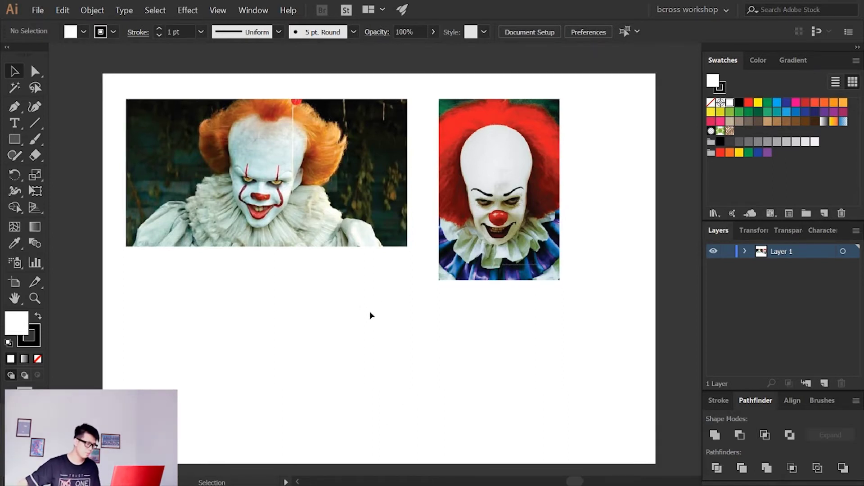
{"action": "scroll", "coordinate": [408, 318], "scroll_direction": "right", "scroll_amount": 1}
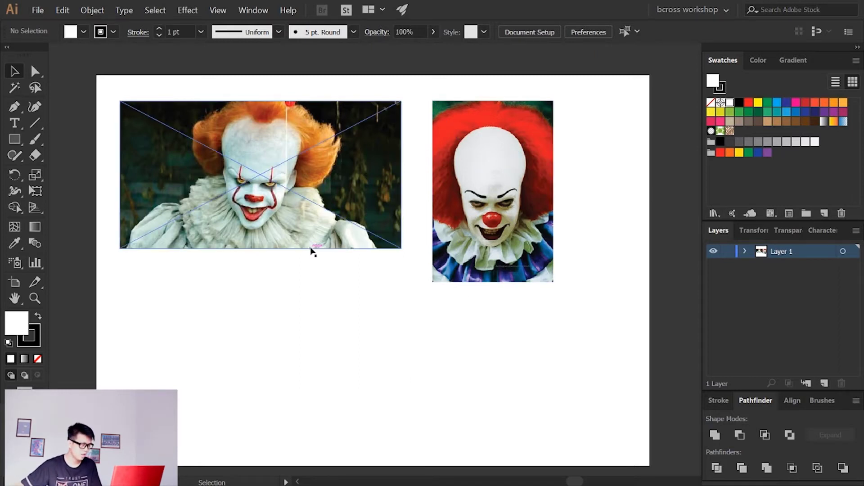
Move the modern photo off the artboard and place the classic photo at top-left
{"action": "scroll", "coordinate": [312, 253], "scroll_direction": "up", "scroll_amount": 3}
{"action": "left_click_drag", "start_coordinate": [376, 287], "coordinate": [384, 79]}
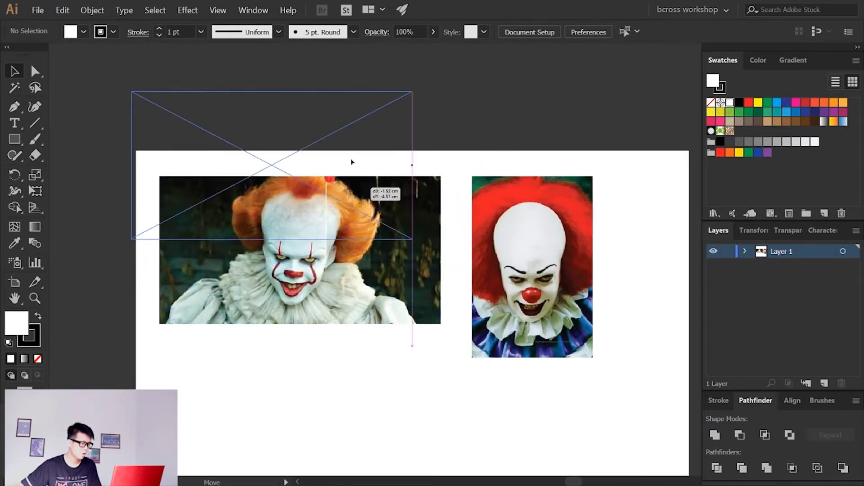
{"action": "mouse_move", "coordinate": [404, 326]}
{"action": "left_mouse_down"}
{"action": "mouse_move", "coordinate": [392, 263]}
{"action": "mouse_move", "coordinate": [399, 299]}
{"action": "left_mouse_up"}
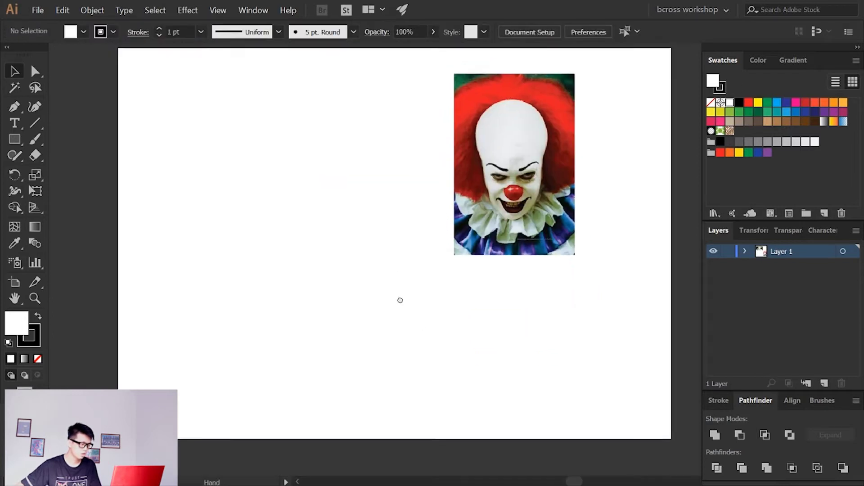
{"action": "mouse_move", "coordinate": [520, 235]}
{"action": "left_mouse_down"}
{"action": "mouse_move", "coordinate": [199, 235]}
{"action": "mouse_move", "coordinate": [202, 227]}
{"action": "left_mouse_up"}
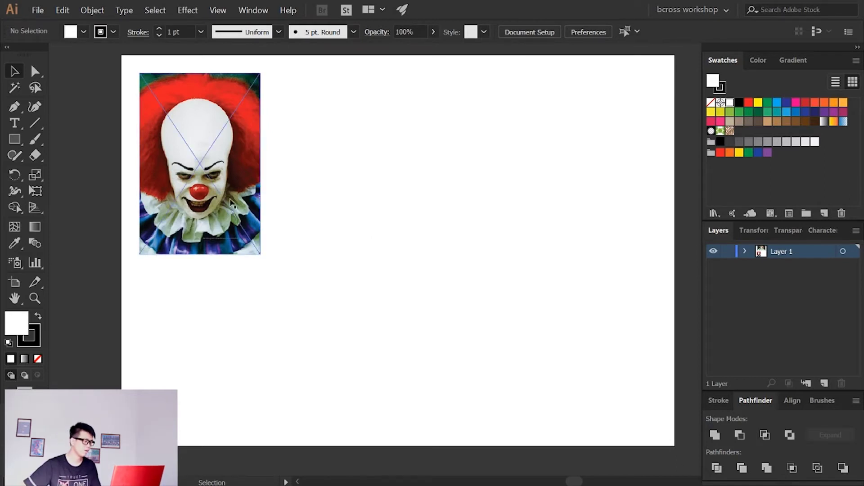
Add a new layer above, lock Layer 1, and make the new layer active
{"action": "left_click", "coordinate": [818, 384]}
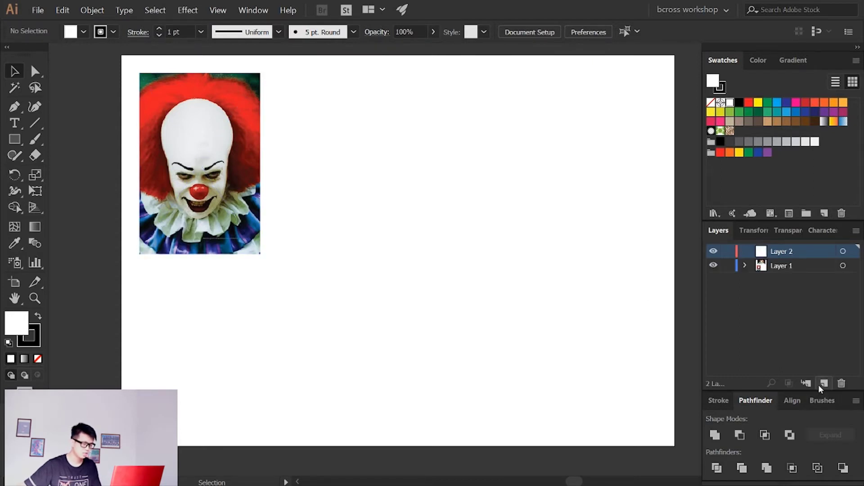
{"action": "left_click", "coordinate": [728, 266]}
{"action": "left_click", "coordinate": [803, 265]}
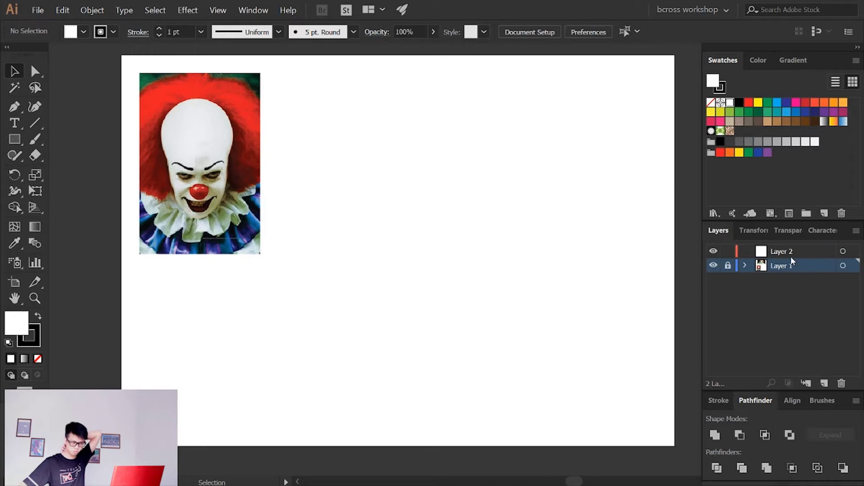
{"action": "left_click", "coordinate": [788, 254]}
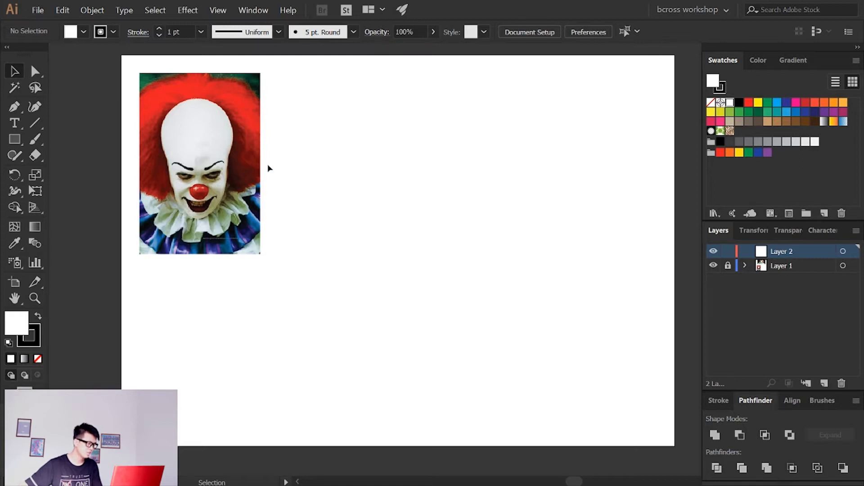
{"action": "key", "text": "p"}
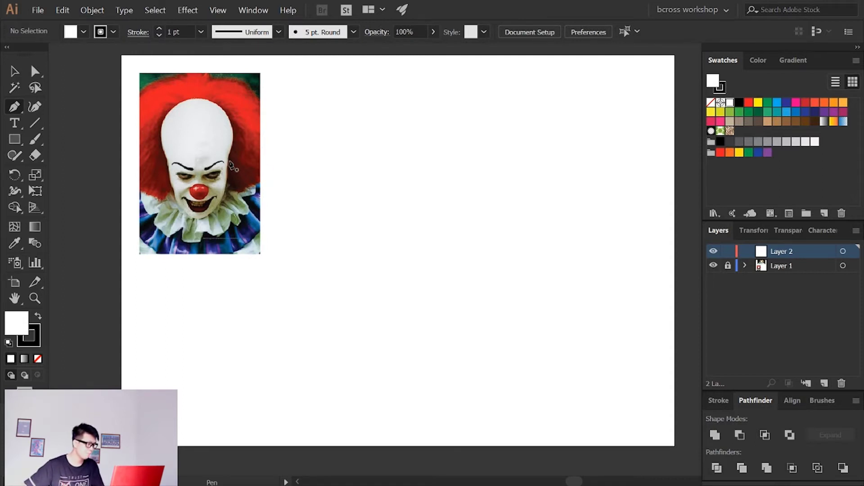
Start the face outline at the top of the head, curving down the right side
{"action": "left_click", "coordinate": [40, 315]}
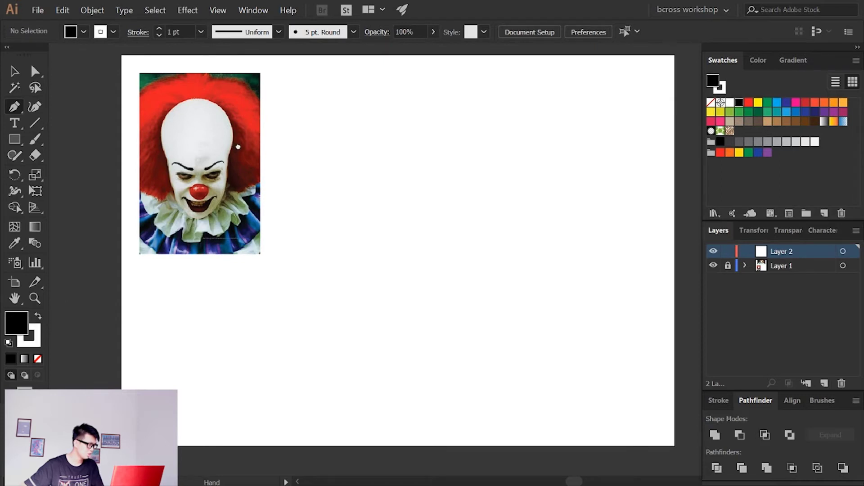
{"action": "left_click_drag", "start_coordinate": [253, 203], "coordinate": [318, 225]}
{"action": "left_click_drag", "start_coordinate": [305, 168], "coordinate": [276, 172]}
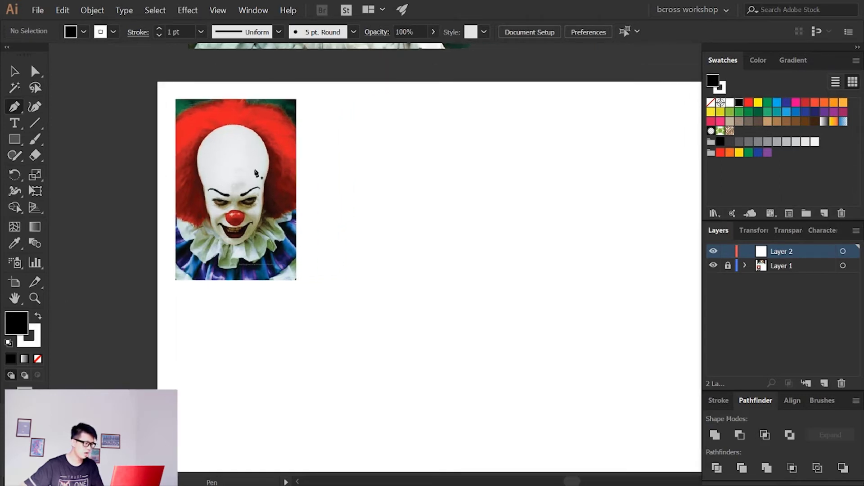
{"action": "left_click", "coordinate": [231, 125]}
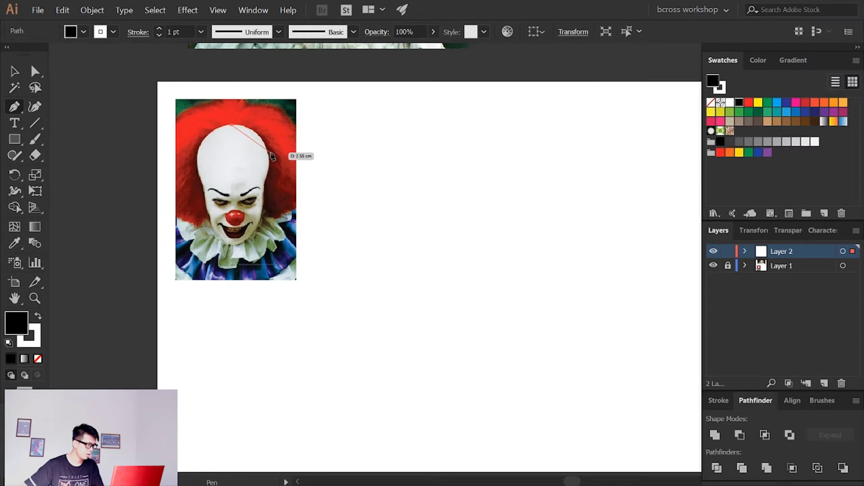
{"action": "left_click_drag", "start_coordinate": [268, 156], "coordinate": [265, 185]}
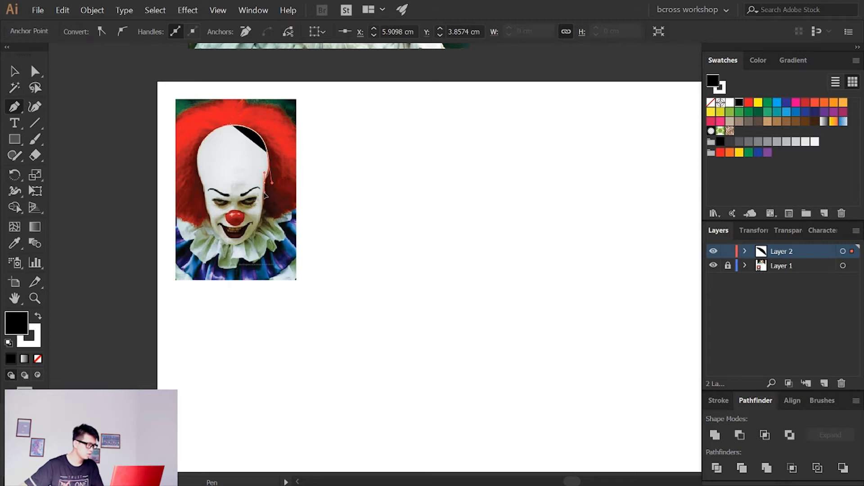
{"action": "left_click_drag", "start_coordinate": [236, 218], "coordinate": [234, 247]}
{"action": "key", "text": "ctrl+z"}
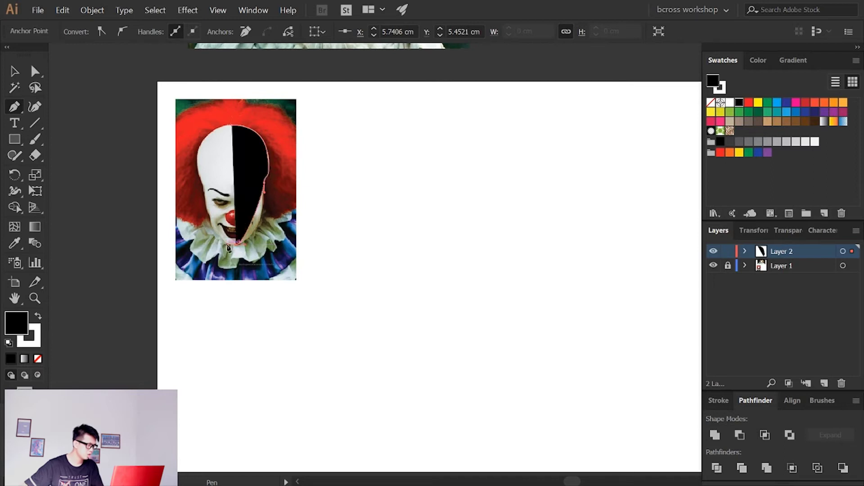
{"action": "key", "text": "ctrl+z"}
Trace the outline down the right jaw to the bottom of the chin
{"action": "key", "text": "ctrl+equal"}
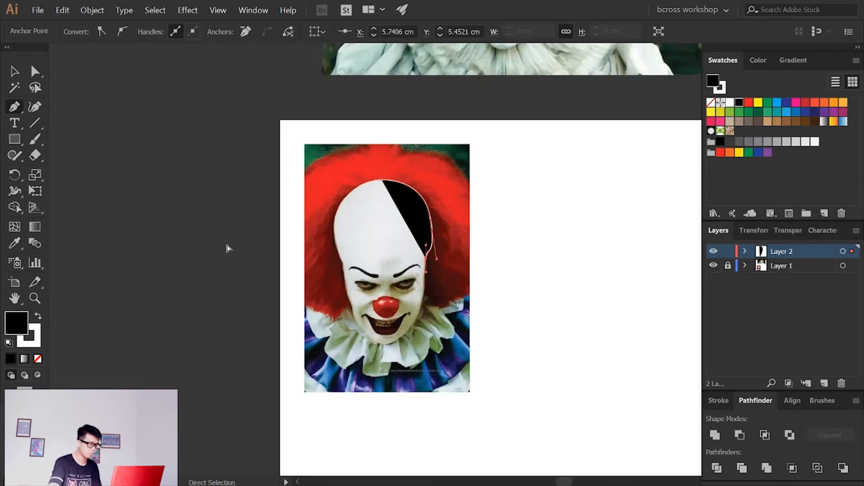
{"action": "key", "text": "ctrl+equal"}
{"action": "left_click_drag", "start_coordinate": [334, 217], "coordinate": [330, 169]}
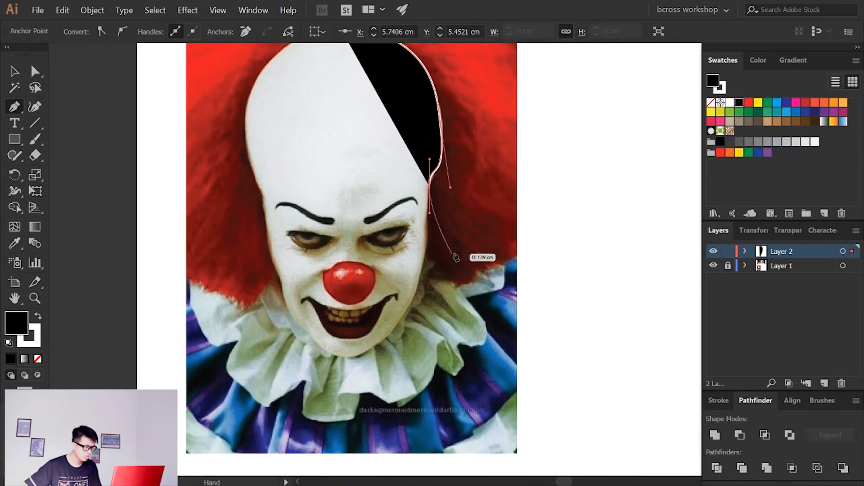
{"action": "left_click", "coordinate": [421, 276]}
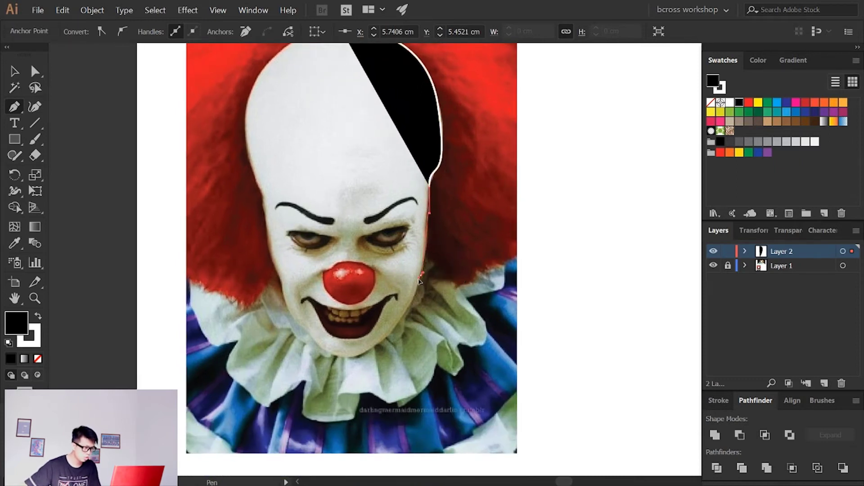
{"action": "left_click", "coordinate": [417, 294]}
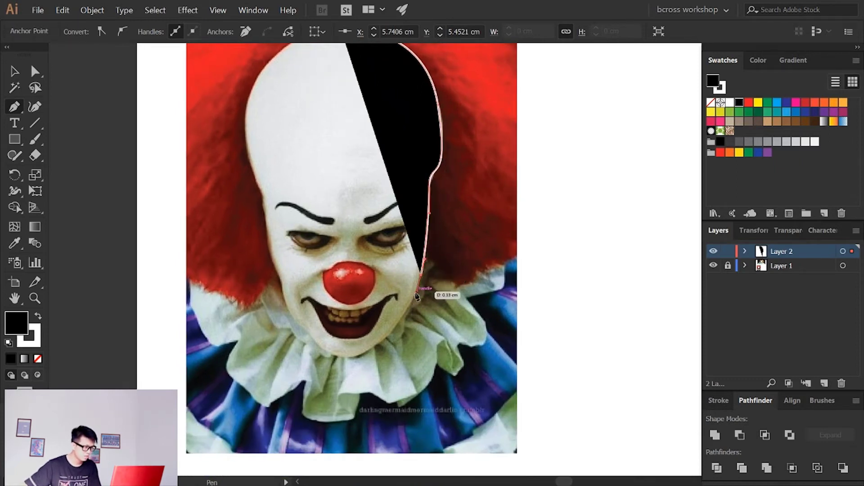
{"action": "left_click", "coordinate": [392, 336]}
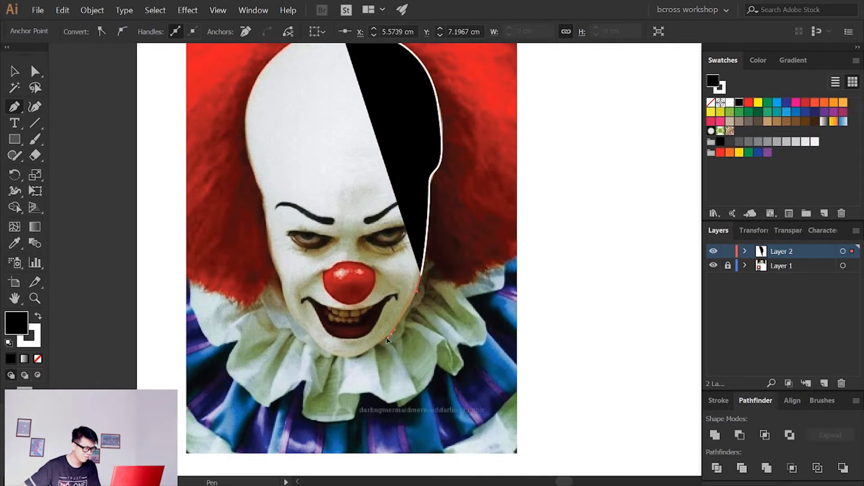
{"action": "left_click", "coordinate": [387, 340]}
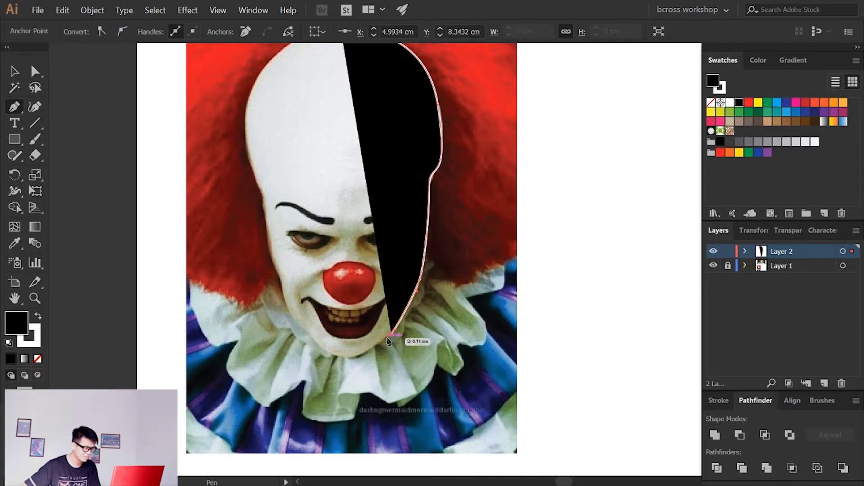
{"action": "left_click", "coordinate": [354, 358]}
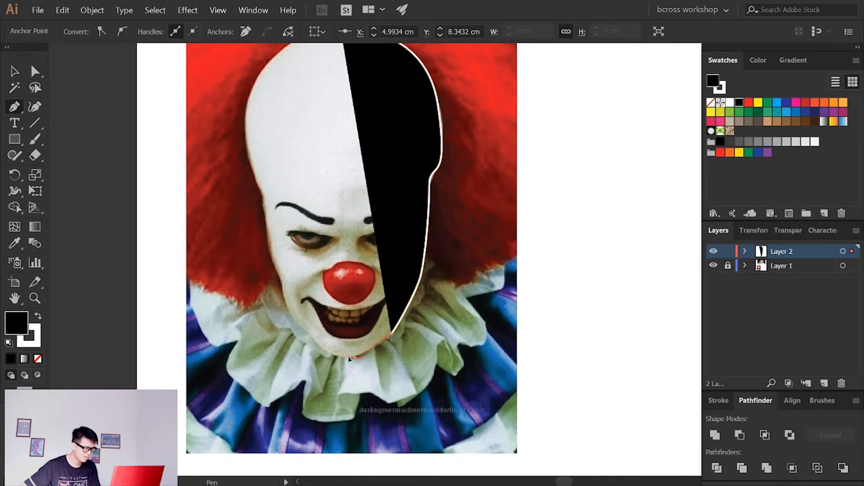
{"action": "left_click", "coordinate": [347, 358]}
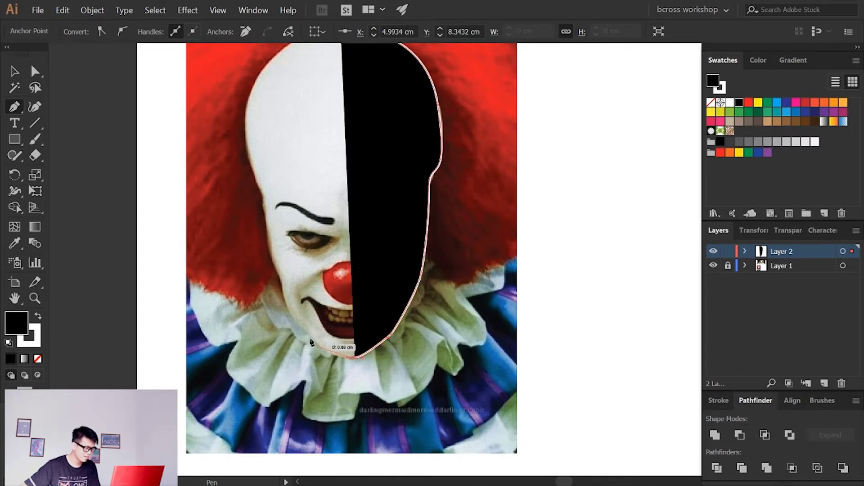
Curve the outline up the left cheek and temple, closing it at the head's top
{"action": "left_click", "coordinate": [295, 302]}
{"action": "mouse_move", "coordinate": [297, 307]}
{"action": "left_mouse_down"}
{"action": "mouse_move", "coordinate": [310, 334]}
{"action": "mouse_move", "coordinate": [283, 290]}
{"action": "left_mouse_up"}
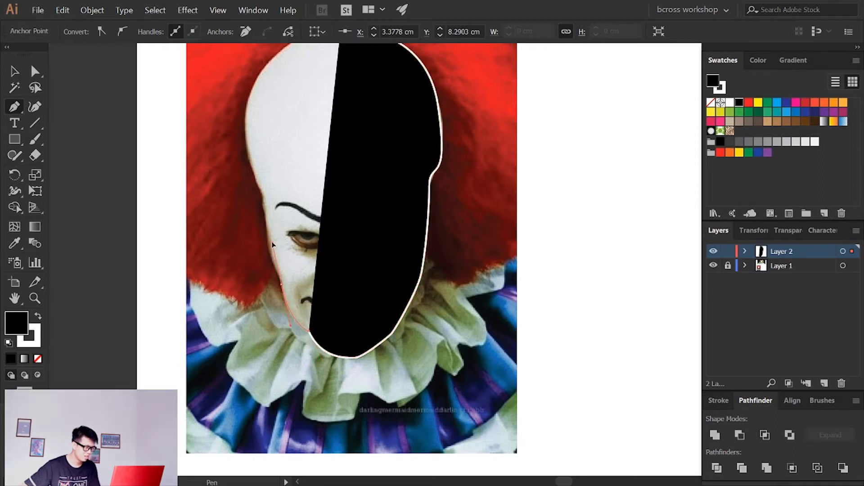
{"action": "left_click_drag", "start_coordinate": [273, 247], "coordinate": [268, 212]}
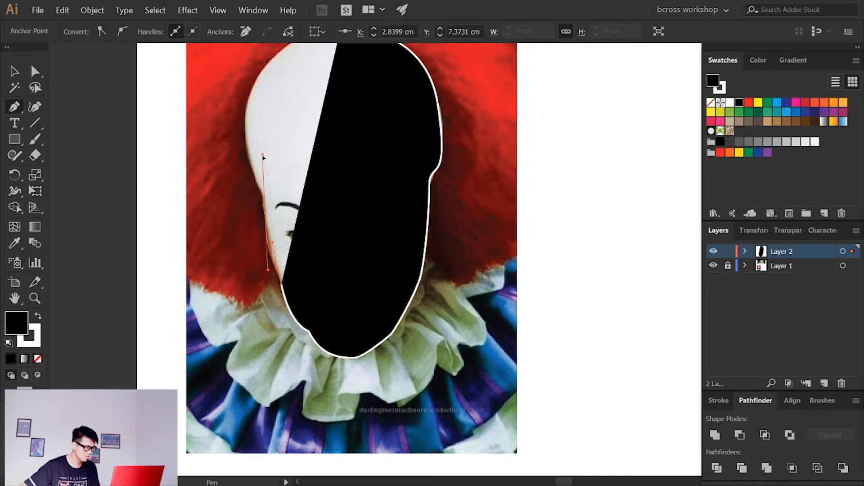
{"action": "mouse_move", "coordinate": [265, 155]}
{"action": "left_mouse_down"}
{"action": "mouse_move", "coordinate": [269, 218]}
{"action": "mouse_move", "coordinate": [264, 198]}
{"action": "mouse_move", "coordinate": [285, 253]}
{"action": "left_mouse_up"}
{"action": "mouse_move", "coordinate": [285, 274]}
{"action": "left_mouse_down"}
{"action": "mouse_move", "coordinate": [275, 164]}
{"action": "mouse_move", "coordinate": [293, 116]}
{"action": "left_mouse_up"}
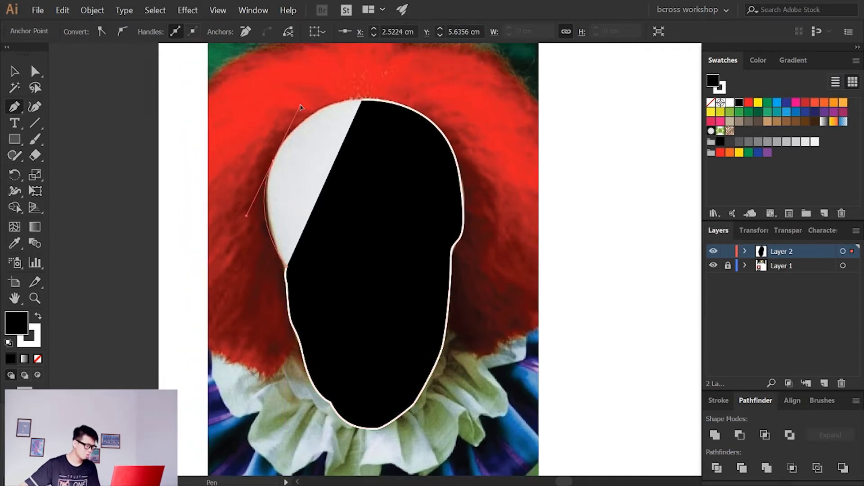
{"action": "left_click_drag", "start_coordinate": [362, 100], "coordinate": [385, 101]}
{"action": "scroll", "coordinate": [450, 166], "scroll_direction": "down", "scroll_amount": 3}
Give the closed face shape a white fill and black stroke, then deselect it
{"action": "key", "text": "v"}
{"action": "left_click", "coordinate": [38, 318]}
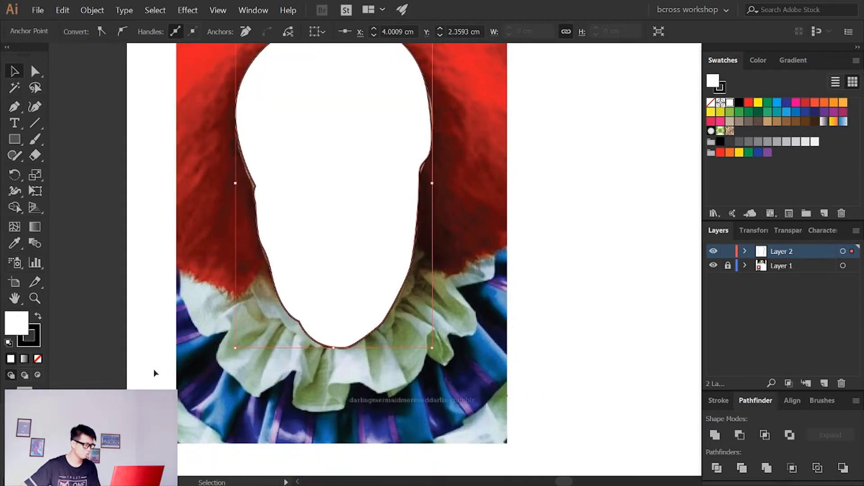
{"action": "left_click", "coordinate": [38, 359]}
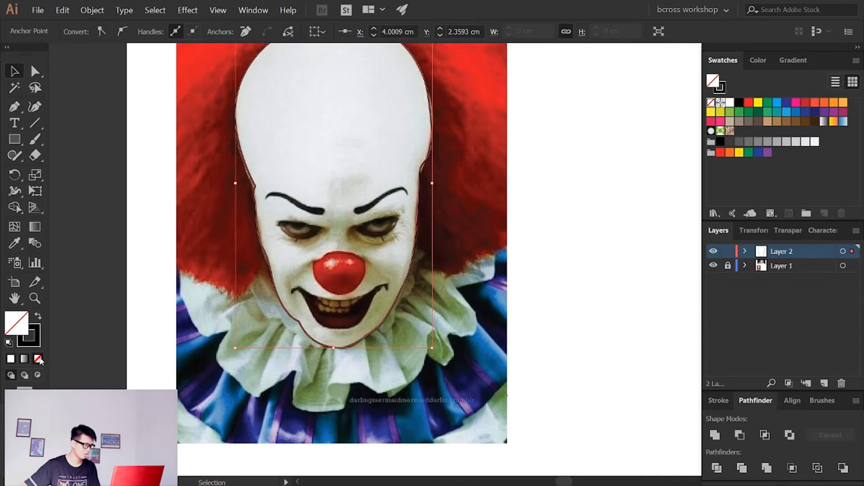
{"action": "left_click", "coordinate": [11, 359]}
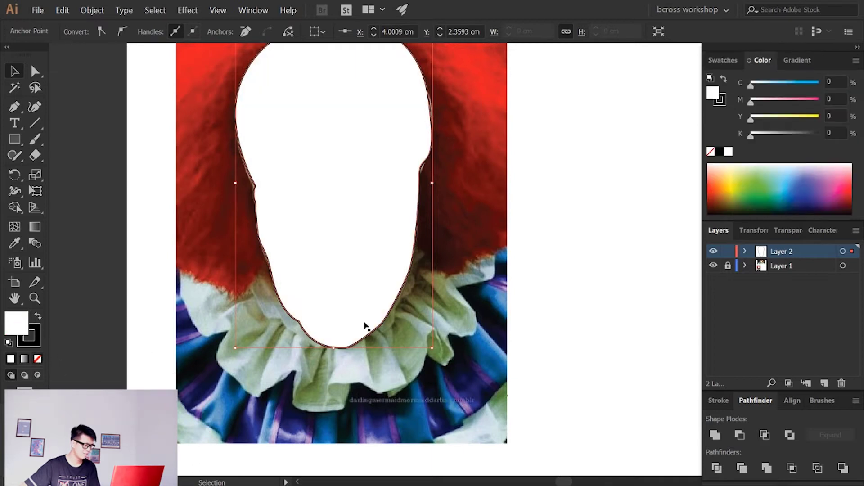
{"action": "left_click", "coordinate": [488, 322]}
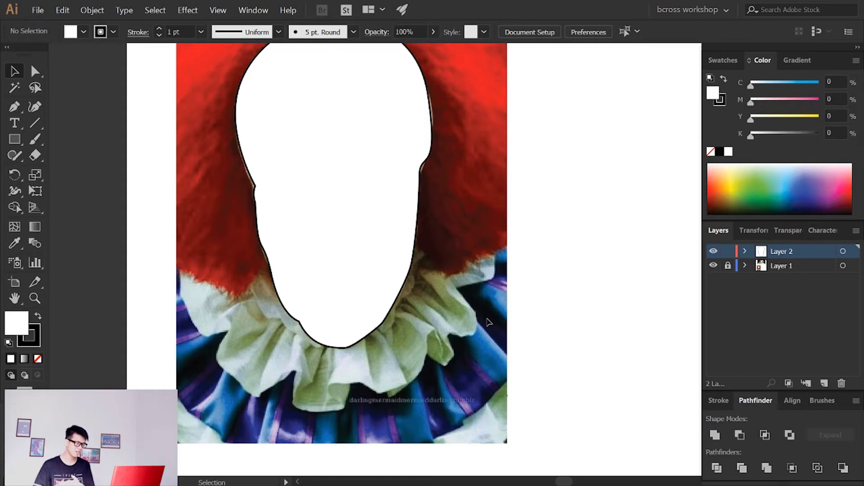
{"action": "left_click_drag", "start_coordinate": [470, 242], "coordinate": [498, 340]}
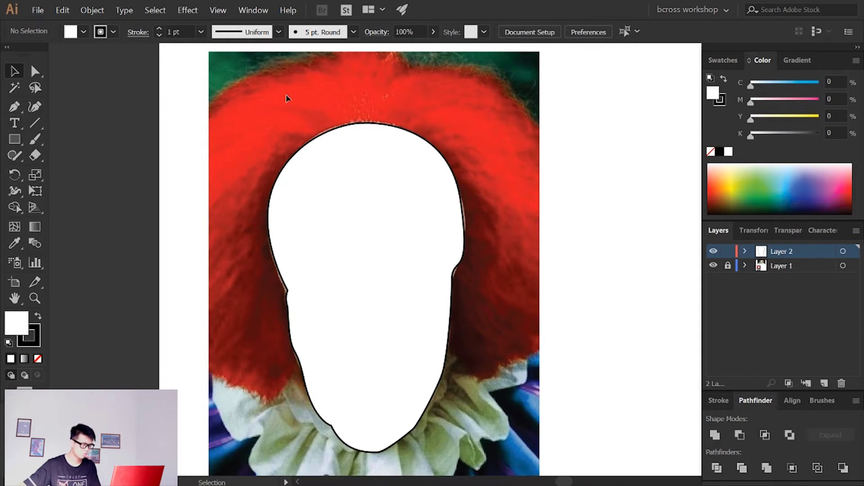
Draw a tall ellipse over the left hair and tilt it slightly
{"action": "left_click", "coordinate": [17, 140]}
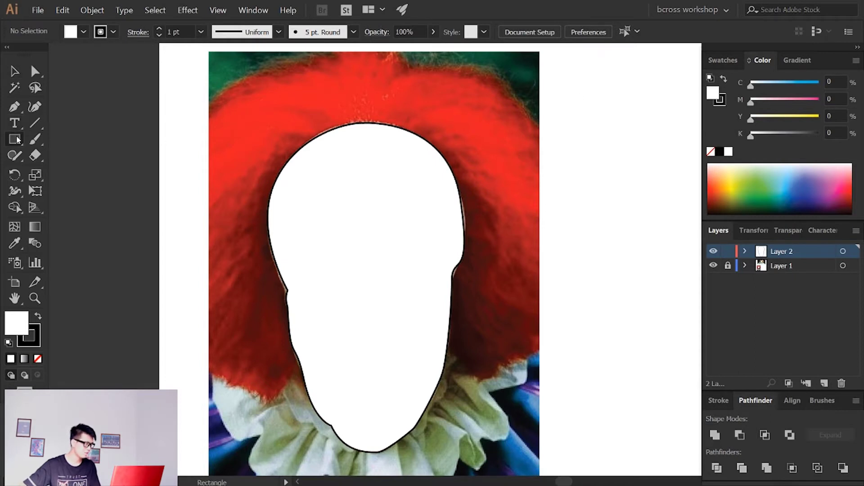
{"action": "left_click_drag", "start_coordinate": [17, 140], "coordinate": [74, 174]}
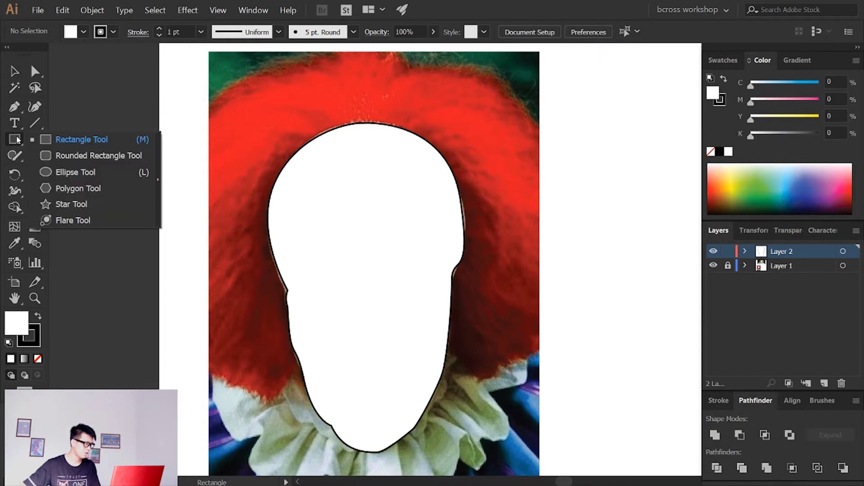
{"action": "left_click", "coordinate": [73, 175]}
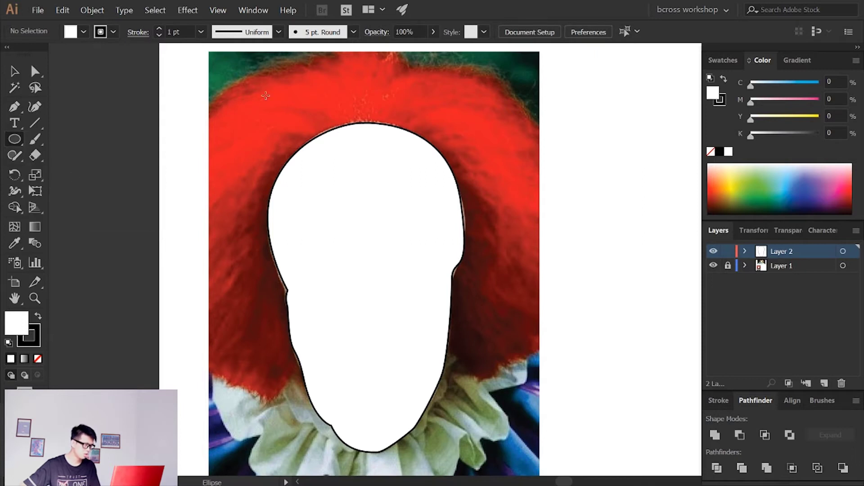
{"action": "key", "text": "ctrl+minus"}
{"action": "key", "text": "ctrl+minus"}
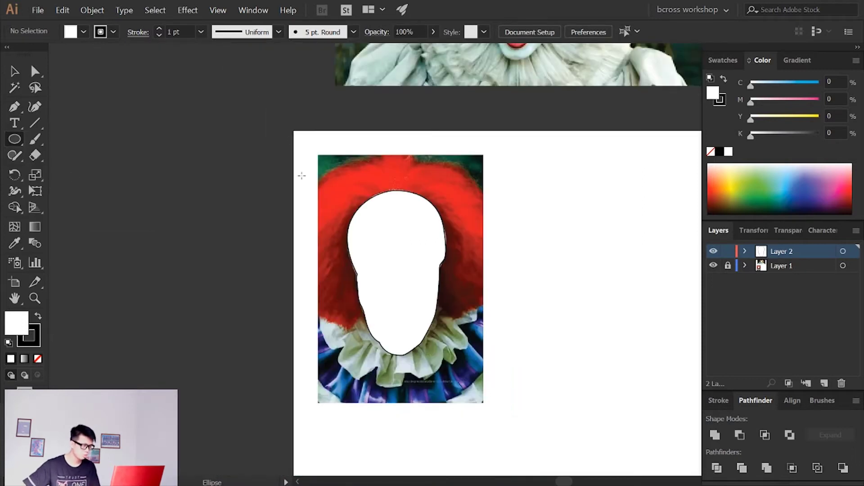
{"action": "mouse_move", "coordinate": [291, 160]}
{"action": "left_mouse_down"}
{"action": "mouse_move", "coordinate": [546, 333]}
{"action": "mouse_move", "coordinate": [392, 332]}
{"action": "left_mouse_up"}
{"action": "key", "text": "v"}
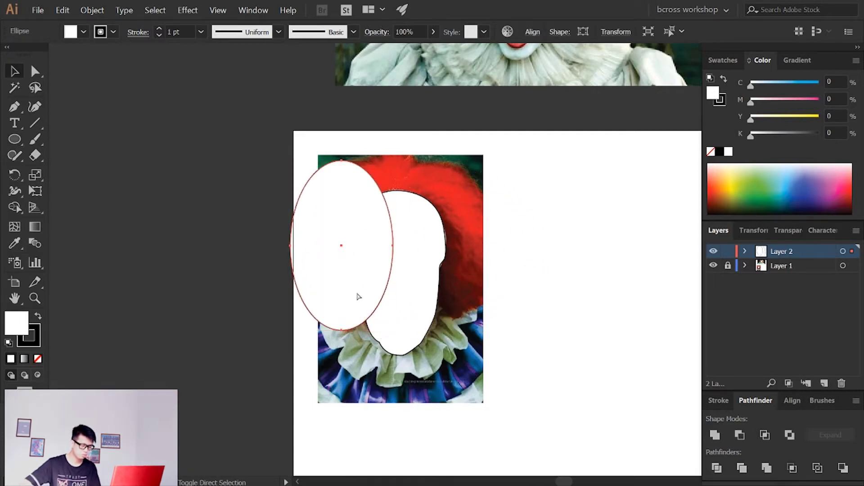
{"action": "mouse_move", "coordinate": [401, 158]}
{"action": "left_mouse_down"}
{"action": "mouse_move", "coordinate": [410, 166]}
{"action": "mouse_move", "coordinate": [346, 193]}
{"action": "mouse_move", "coordinate": [457, 186]}
{"action": "left_mouse_up"}
Copy the ellipse and reflect it to form the right hair tuft
{"action": "key", "text": "p"}
{"action": "key", "text": "o"}
{"action": "left_click_drag", "start_coordinate": [453, 151], "coordinate": [458, 170]}
{"action": "key", "text": "v"}
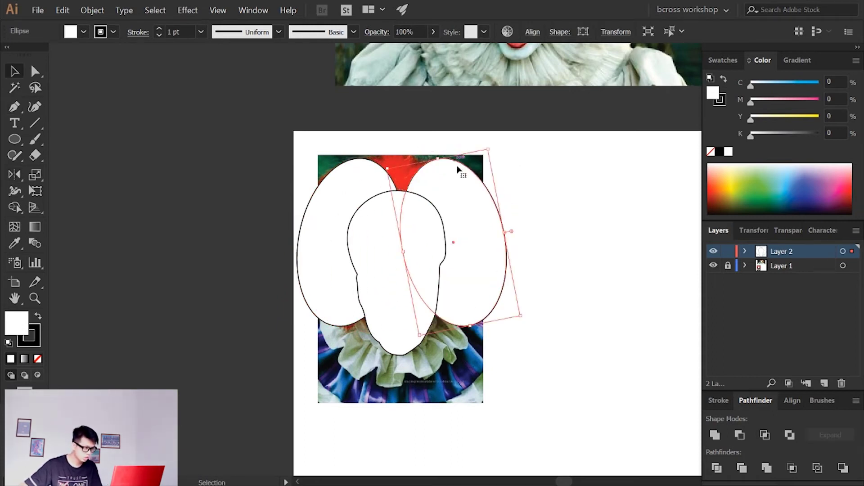
{"action": "key", "text": "ctrl+z"}
{"action": "key", "text": "ctrl+shift+z"}
{"action": "key", "text": "ctrl+z"}
{"action": "left_click", "coordinate": [537, 198]}
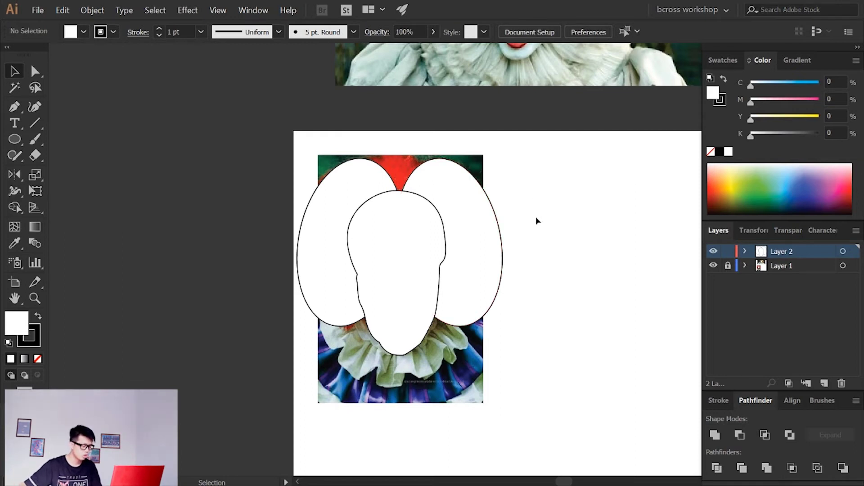
Copy the right ellipse to the centre and flatten it into a short top ellipse
{"action": "left_click", "coordinate": [466, 219]}
{"action": "left_click_drag", "start_coordinate": [465, 219], "coordinate": [417, 218]}
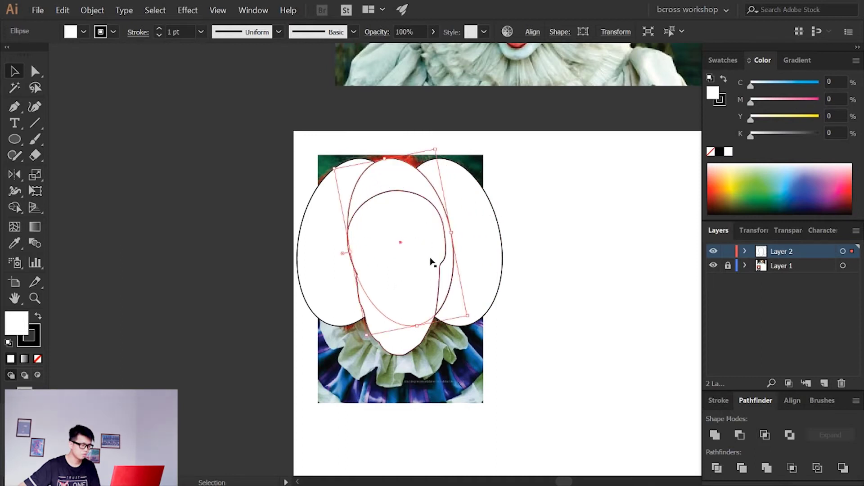
{"action": "left_click_drag", "start_coordinate": [418, 329], "coordinate": [419, 234]}
{"action": "left_click_drag", "start_coordinate": [396, 177], "coordinate": [404, 161]}
{"action": "scroll", "coordinate": [492, 245], "scroll_direction": "down", "scroll_amount": 1}
{"action": "left_click", "coordinate": [530, 284]}
Select all three hair ellipses and fill them red from the Swatches
{"action": "key", "text": "a"}
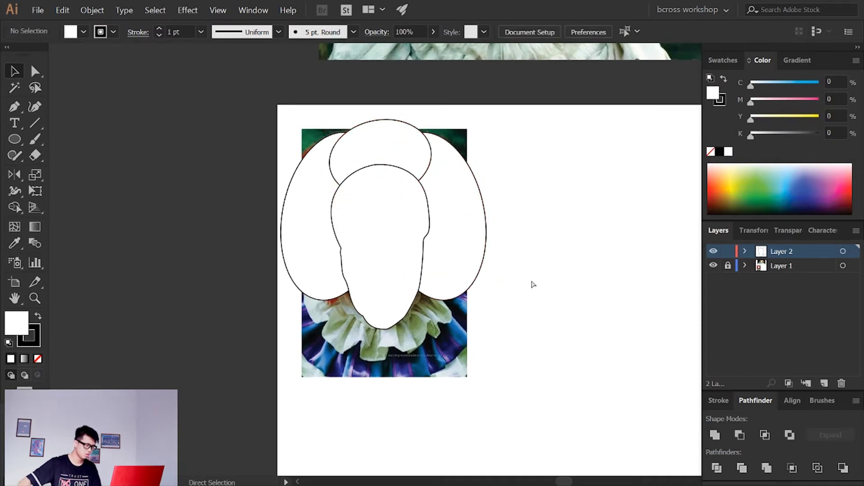
{"action": "scroll", "coordinate": [530, 284], "scroll_direction": "up", "scroll_amount": 2}
{"action": "key", "text": "ctrl+equal"}
{"action": "key", "text": "ctrl+minus"}
{"action": "key", "text": "ctrl+minus"}
{"action": "key", "text": "v"}
{"action": "left_click", "coordinate": [480, 260]}
{"action": "left_click", "coordinate": [280, 255], "text": "shift"}
{"action": "left_click", "coordinate": [355, 81], "text": "shift"}
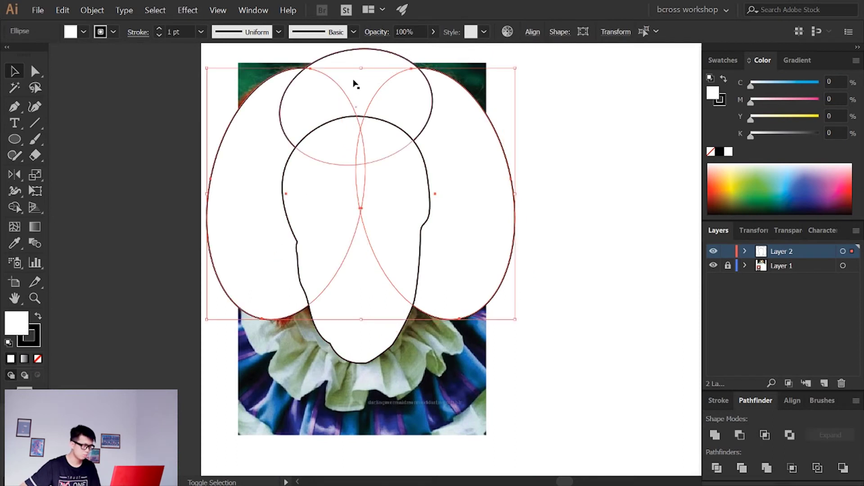
{"action": "left_click", "coordinate": [723, 59]}
{"action": "left_click", "coordinate": [749, 102]}
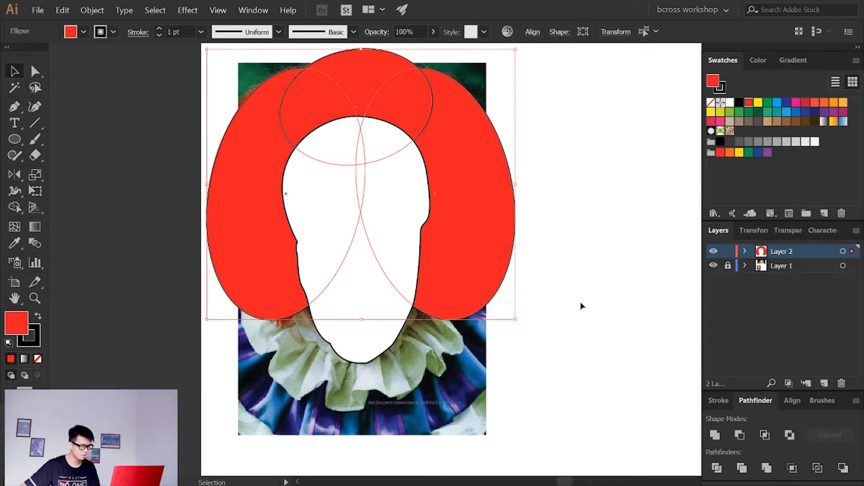
Unite the three hair ellipses into one shape, then set face and hair fills to None
{"action": "left_click", "coordinate": [715, 435]}
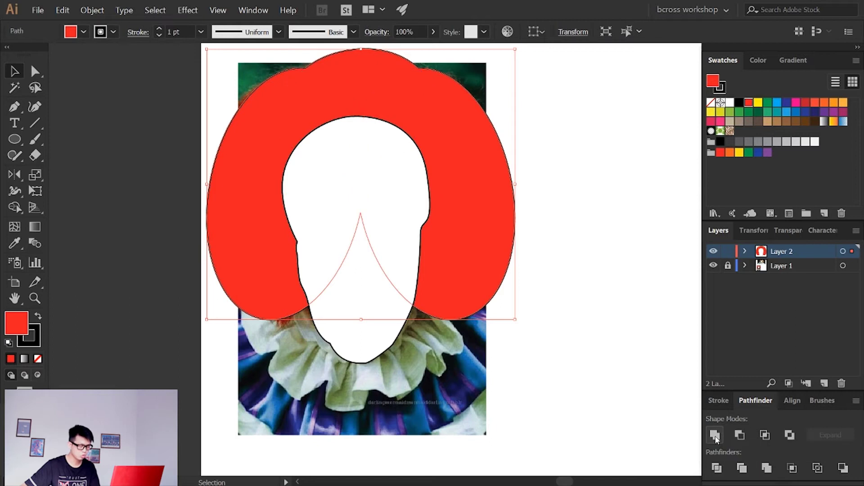
{"action": "left_click", "coordinate": [571, 305]}
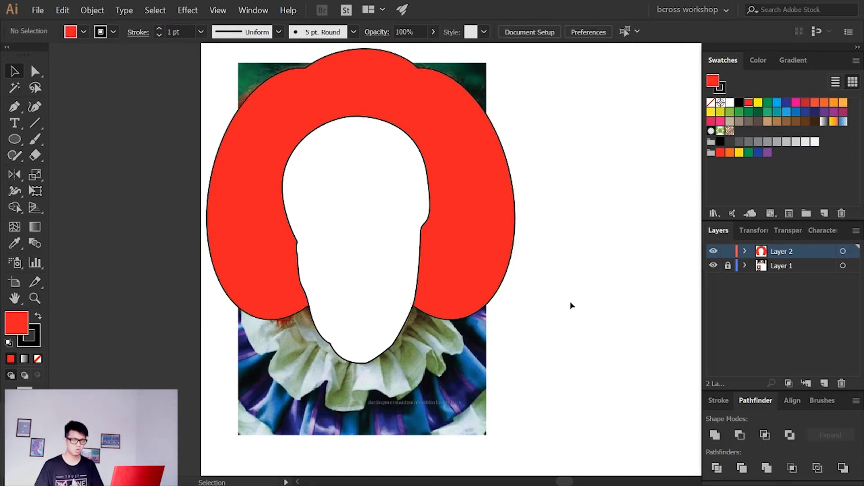
{"action": "left_click", "coordinate": [376, 320]}
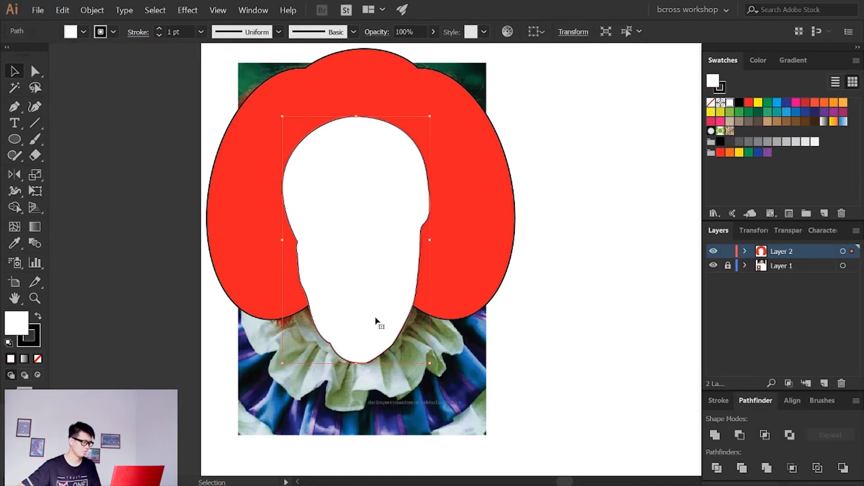
{"action": "left_click", "coordinate": [37, 359]}
{"action": "left_click", "coordinate": [480, 398]}
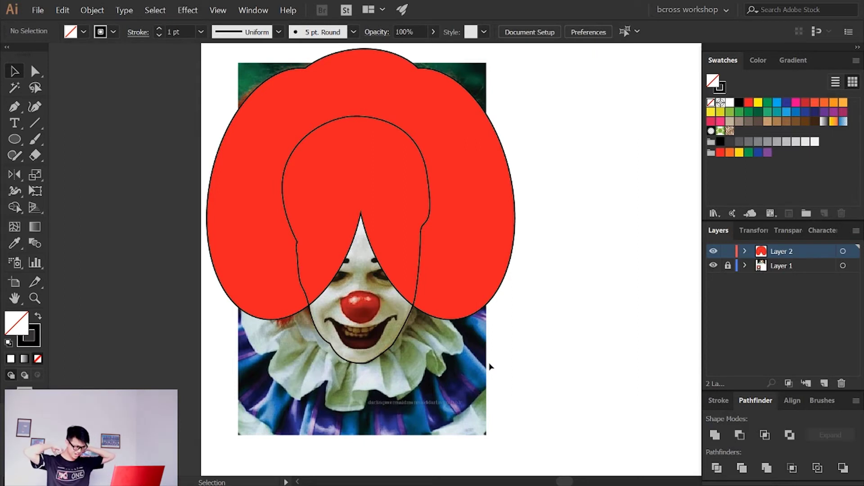
{"action": "left_click", "coordinate": [460, 288]}
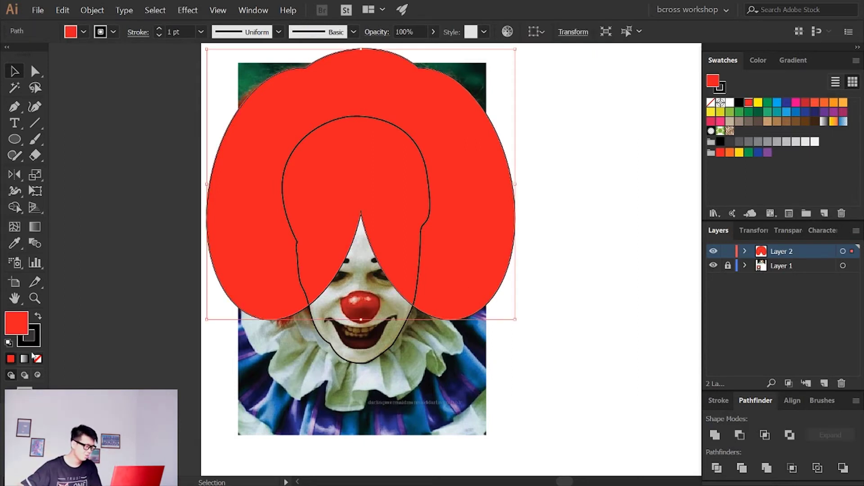
{"action": "left_click", "coordinate": [38, 359]}
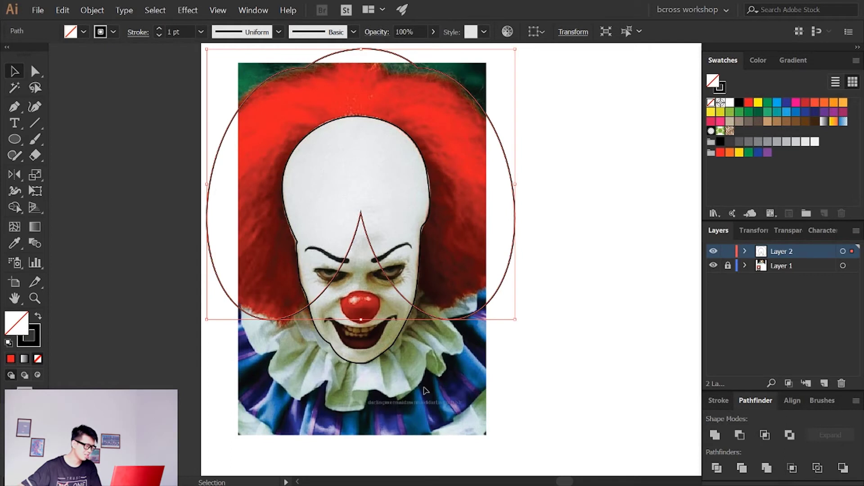
{"action": "left_click", "coordinate": [458, 395]}
Zoom in on the face and draw a circle over the red nose
{"action": "left_click_drag", "start_coordinate": [433, 362], "coordinate": [474, 340]}
{"action": "key", "text": "ctrl+equal"}
{"action": "key", "text": "ctrl+equal"}
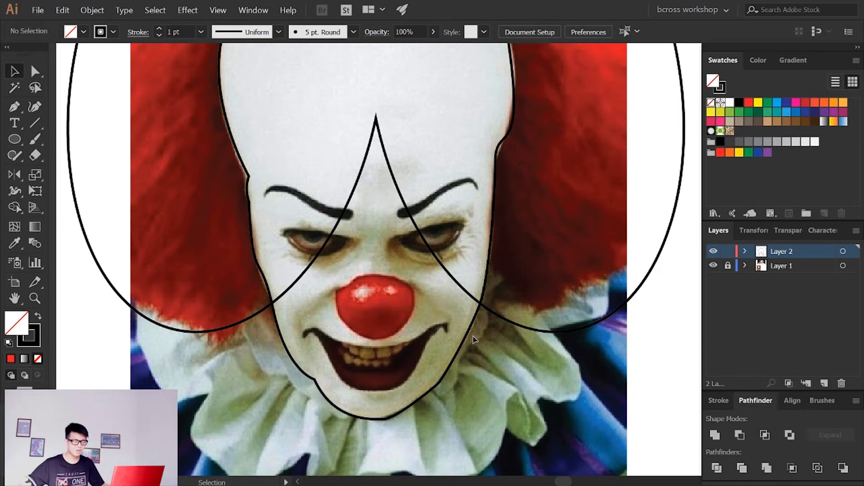
{"action": "left_click", "coordinate": [14, 139]}
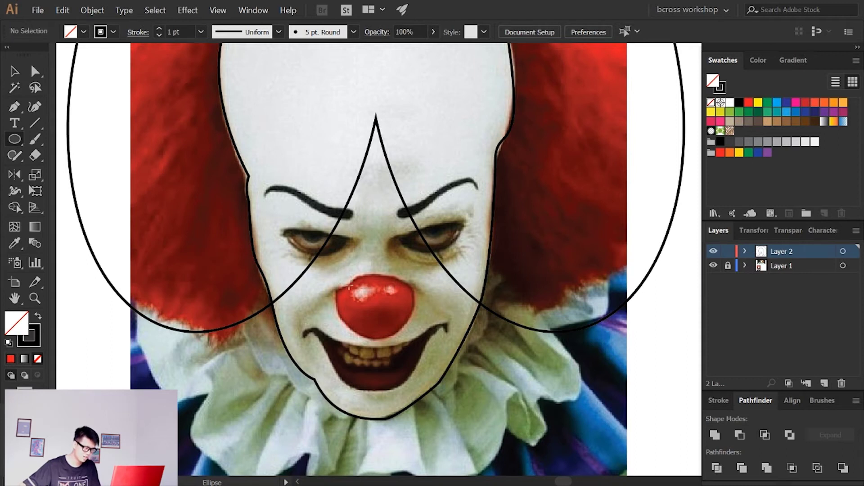
{"action": "key", "text": "p"}
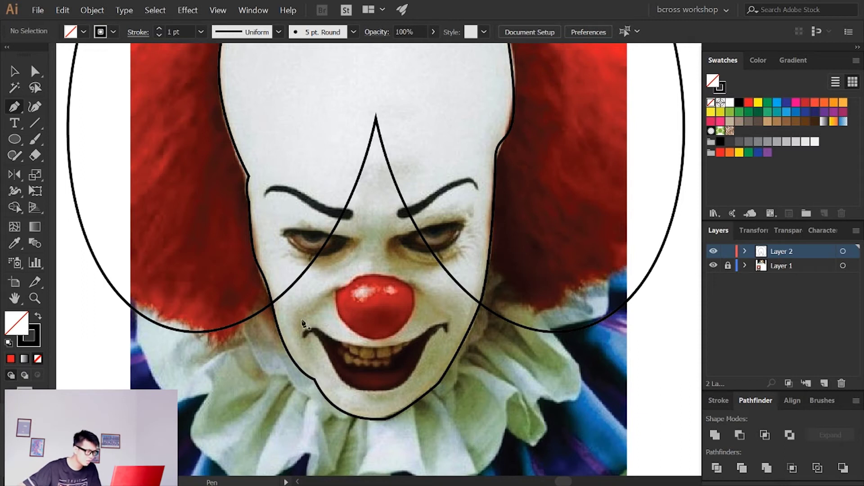
{"action": "left_click", "coordinate": [13, 139]}
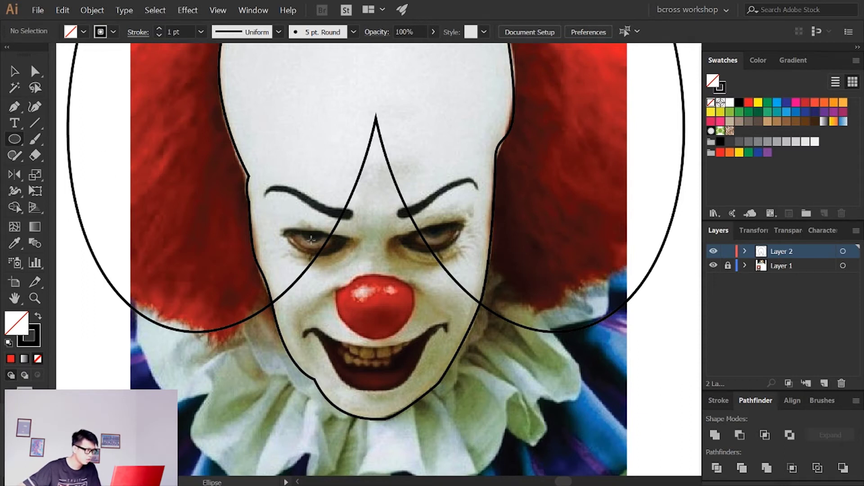
{"action": "left_click_drag", "start_coordinate": [377, 310], "coordinate": [409, 298]}
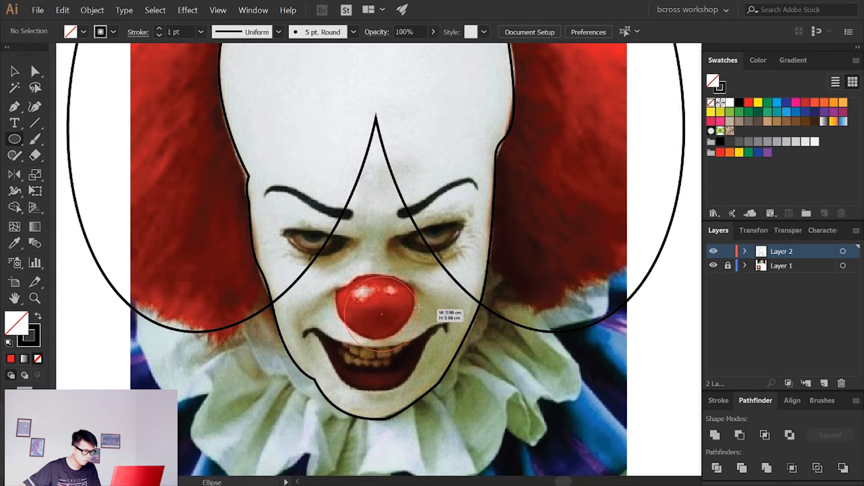
{"action": "key", "text": "v"}
{"action": "left_click_drag", "start_coordinate": [404, 290], "coordinate": [403, 289]}
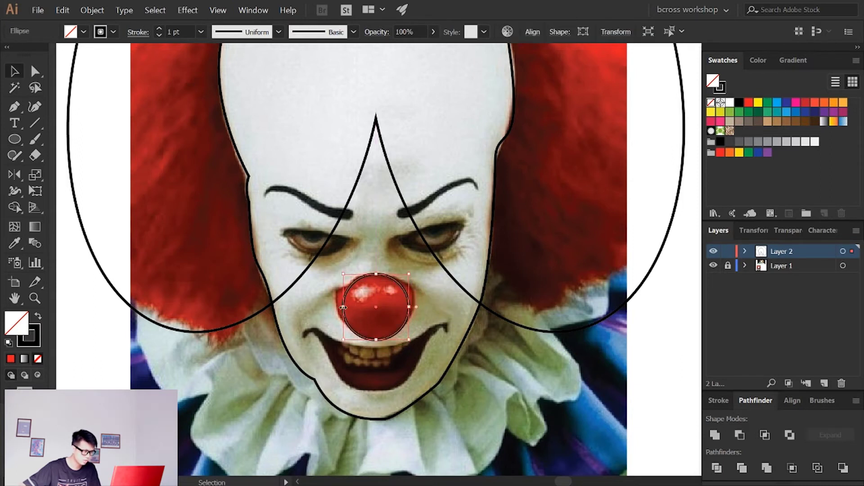
Widen the nose ellipse on both sides and nudge it up to fit
{"action": "left_click_drag", "start_coordinate": [343, 307], "coordinate": [334, 307]}
{"action": "left_click_drag", "start_coordinate": [406, 307], "coordinate": [416, 307]}
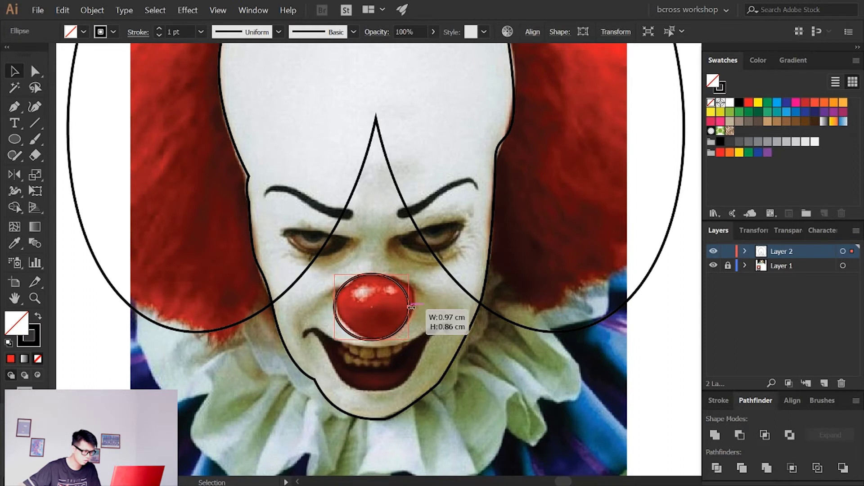
{"action": "left_click", "coordinate": [381, 277]}
{"action": "left_click_drag", "start_coordinate": [380, 276], "coordinate": [380, 271]}
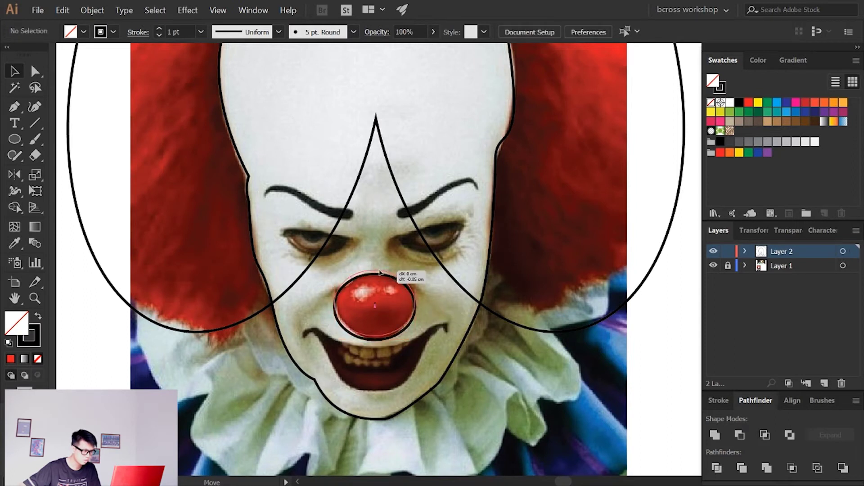
{"action": "left_click", "coordinate": [452, 310]}
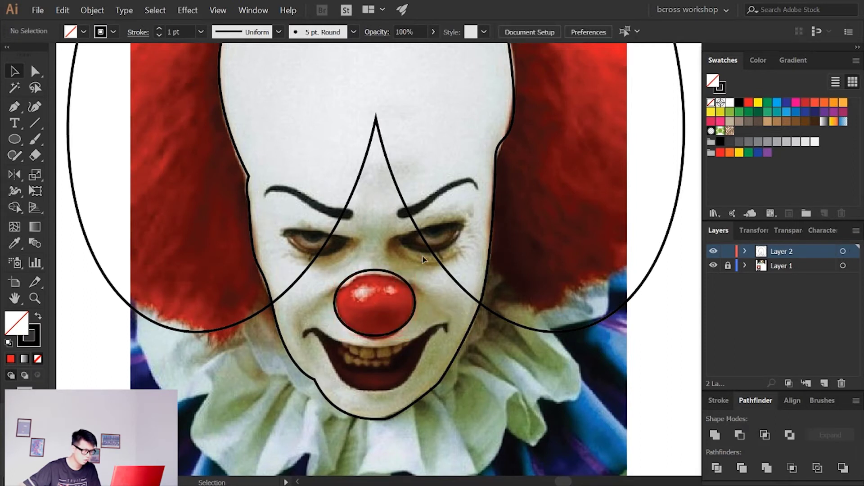
{"action": "key", "text": "p"}
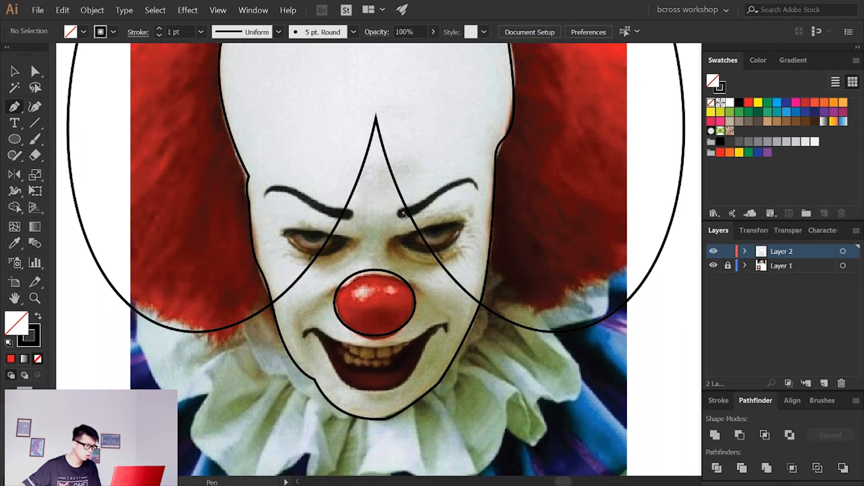
Trace the right eyebrow with three pen anchors, curving its outer end, then hide the photo layer
{"action": "left_click", "coordinate": [403, 212]}
{"action": "left_click", "coordinate": [424, 205]}
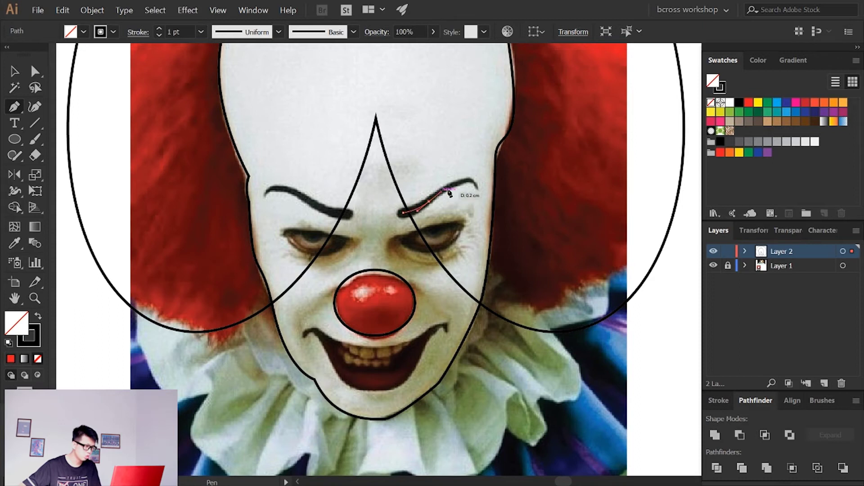
{"action": "left_click", "coordinate": [477, 186]}
{"action": "left_click_drag", "start_coordinate": [476, 186], "coordinate": [486, 201]}
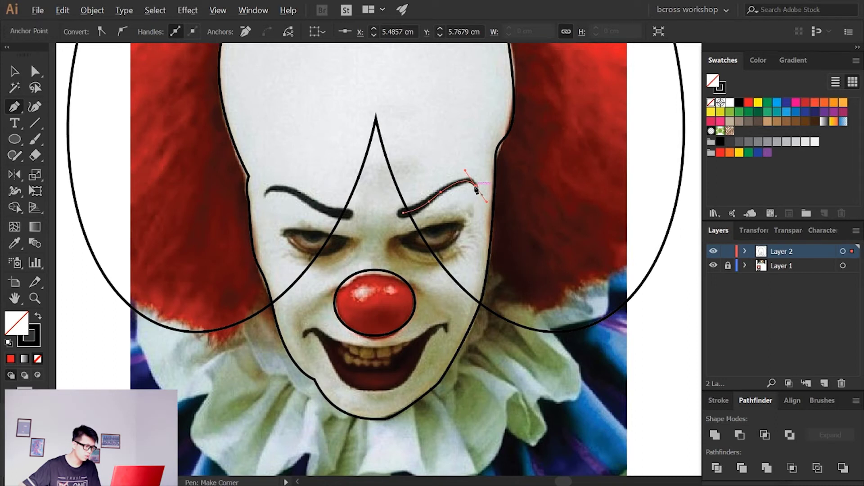
{"action": "key", "text": "v"}
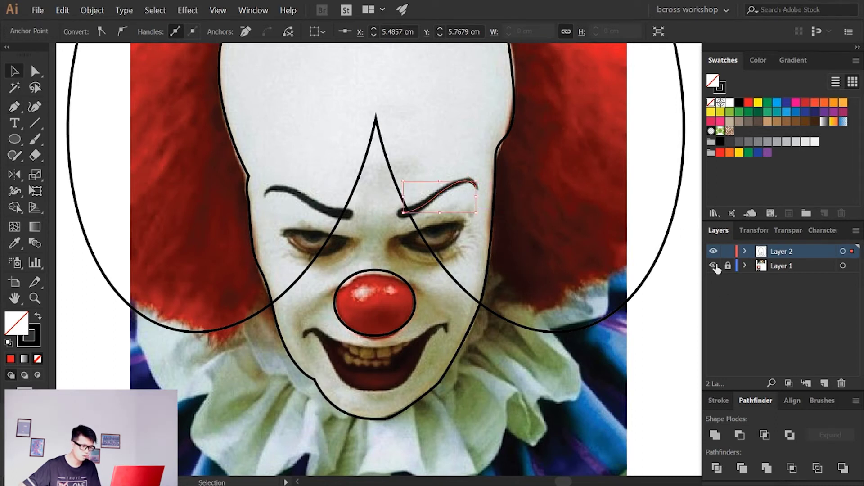
{"action": "left_click", "coordinate": [714, 266]}
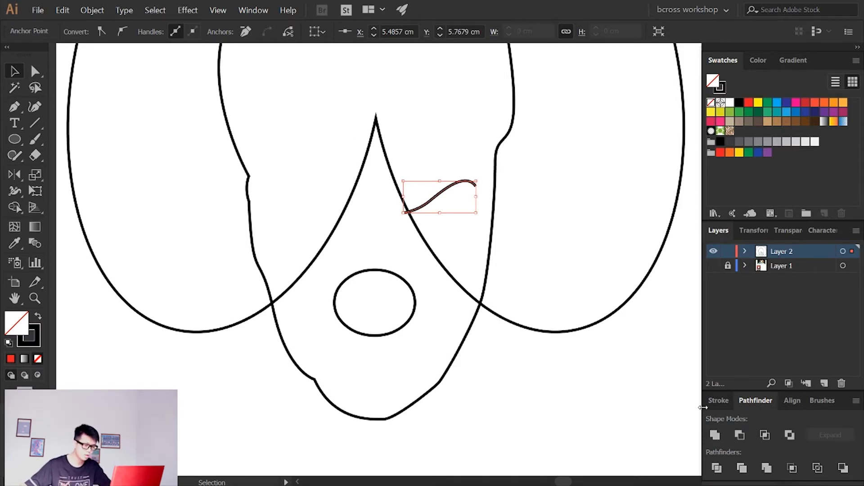
Set the eyebrow stroke to 5 pt with rounded caps
{"action": "left_click", "coordinate": [718, 400]}
{"action": "left_click", "coordinate": [770, 384]}
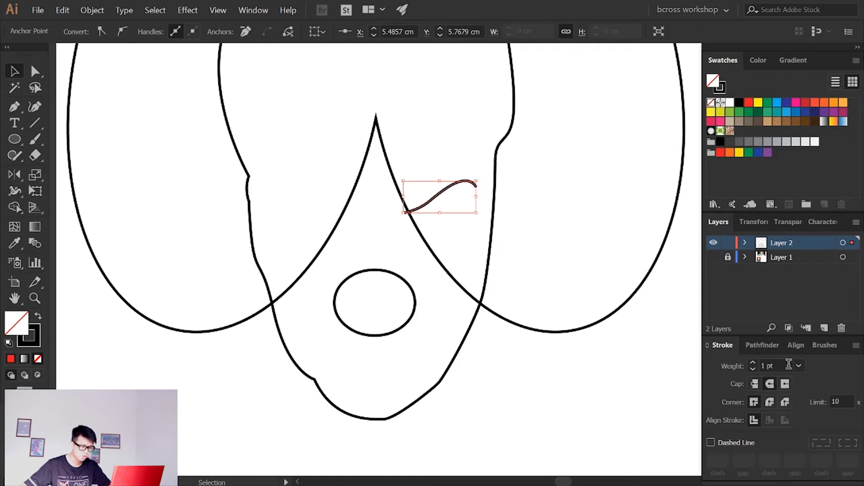
{"action": "left_click", "coordinate": [753, 363]}
{"action": "left_click", "coordinate": [753, 364]}
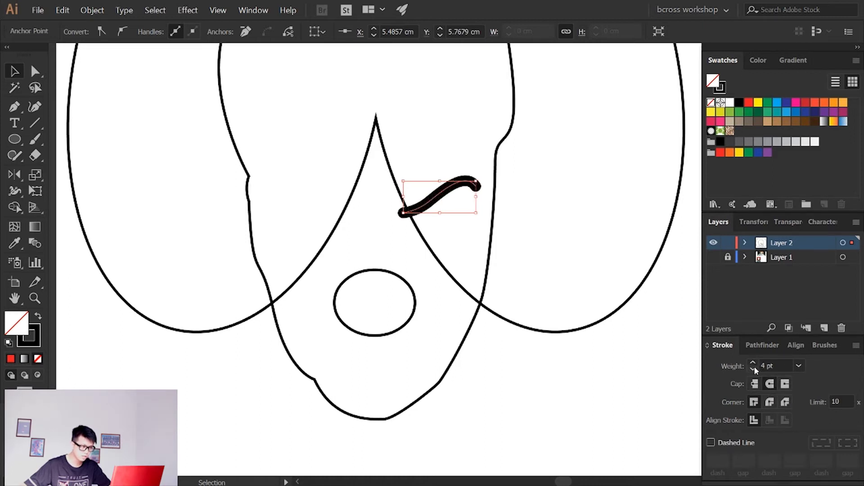
{"action": "left_click", "coordinate": [755, 362]}
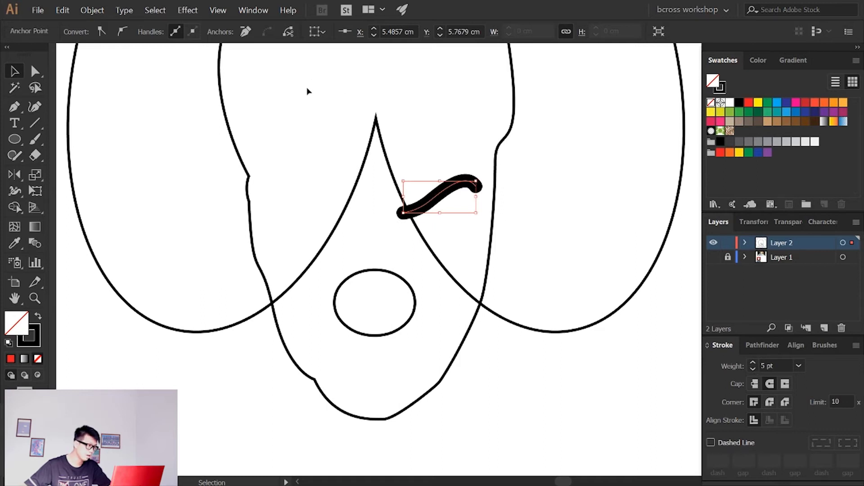
{"action": "left_click", "coordinate": [455, 171]}
{"action": "left_click", "coordinate": [452, 185]}
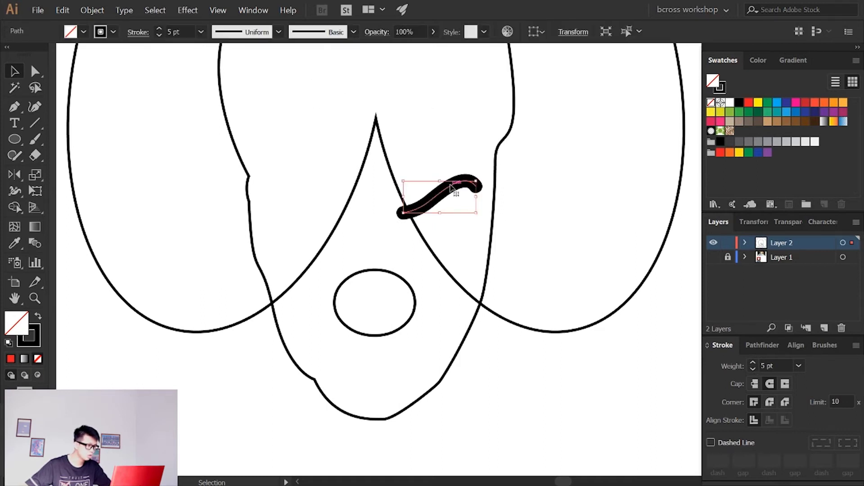
{"action": "left_click", "coordinate": [441, 131]}
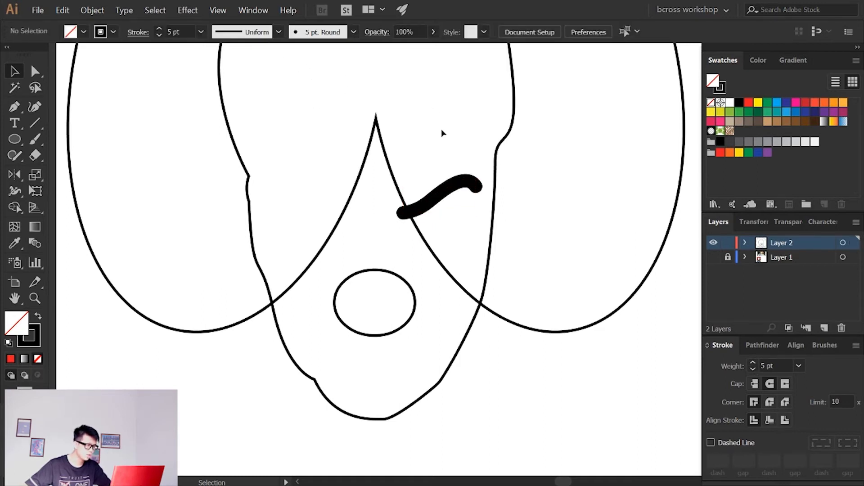
{"action": "left_click", "coordinate": [443, 191]}
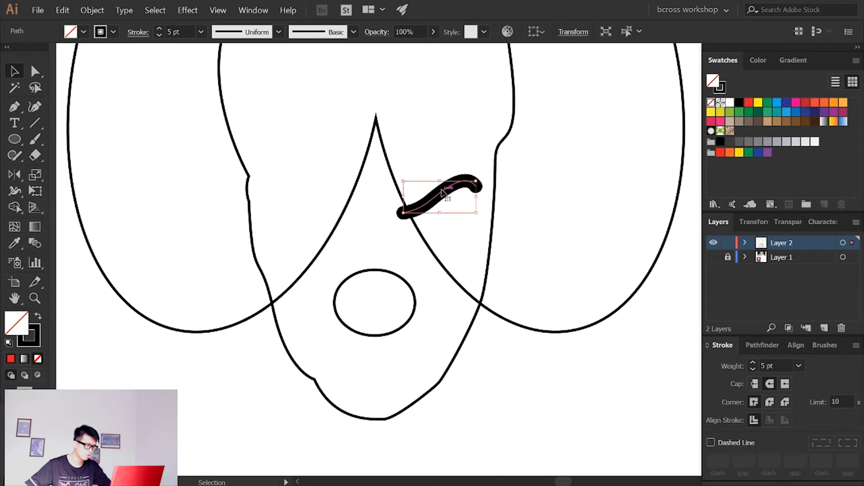
Try several variable width profiles, settling on the tapered profile for the eyebrow
{"action": "left_click", "coordinate": [279, 32]}
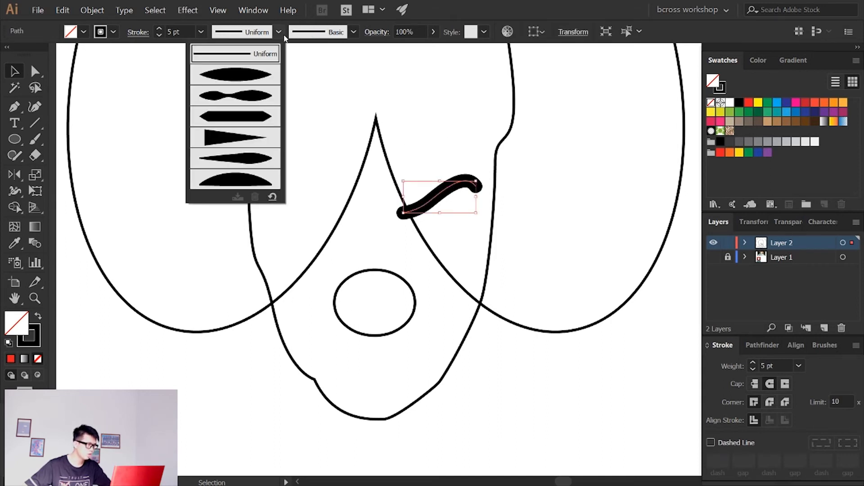
{"action": "left_click", "coordinate": [263, 165]}
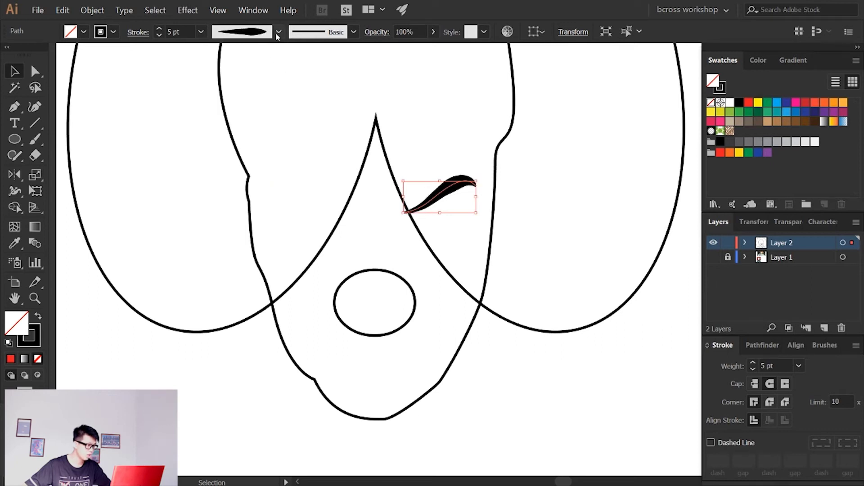
{"action": "left_click", "coordinate": [279, 31]}
{"action": "left_click", "coordinate": [265, 182]}
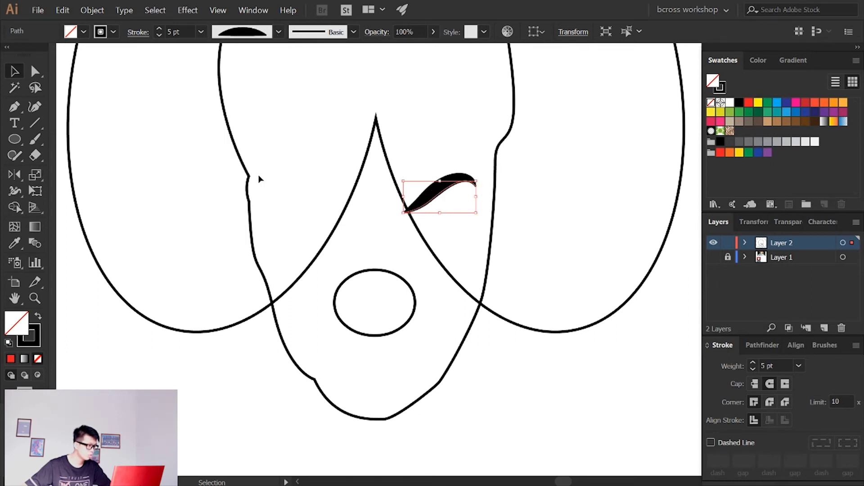
{"action": "left_click", "coordinate": [279, 32]}
{"action": "left_click", "coordinate": [259, 102]}
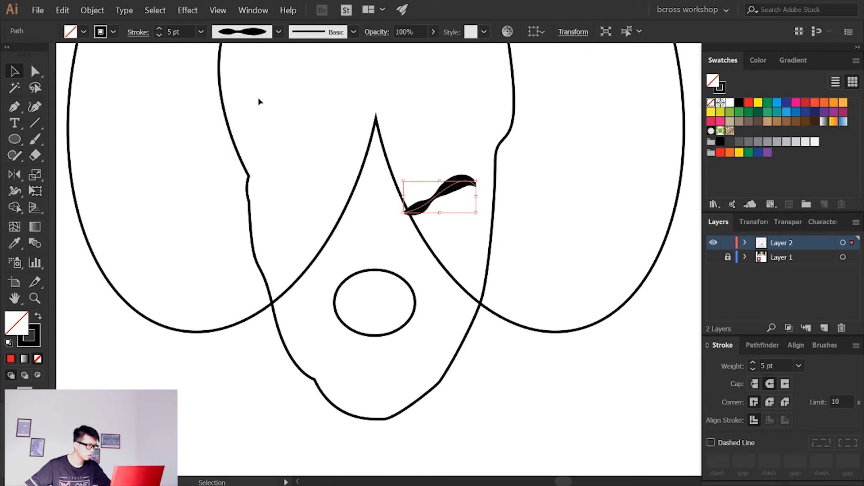
{"action": "left_click", "coordinate": [279, 32]}
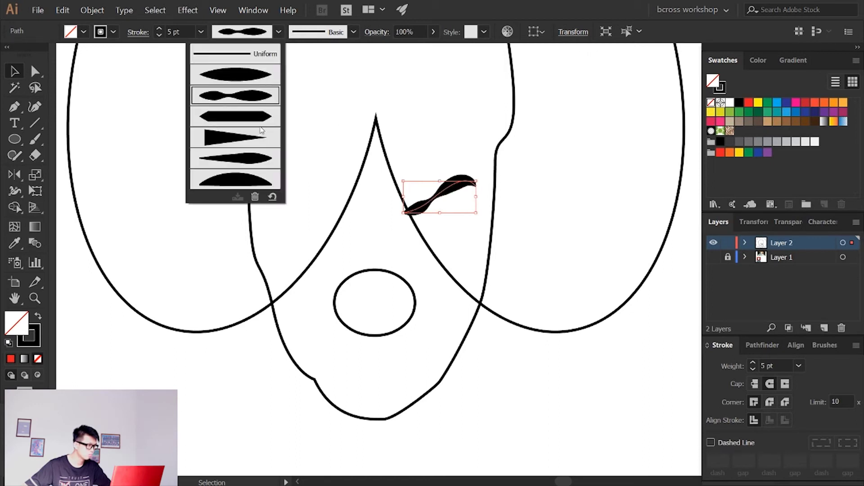
{"action": "left_click", "coordinate": [259, 160]}
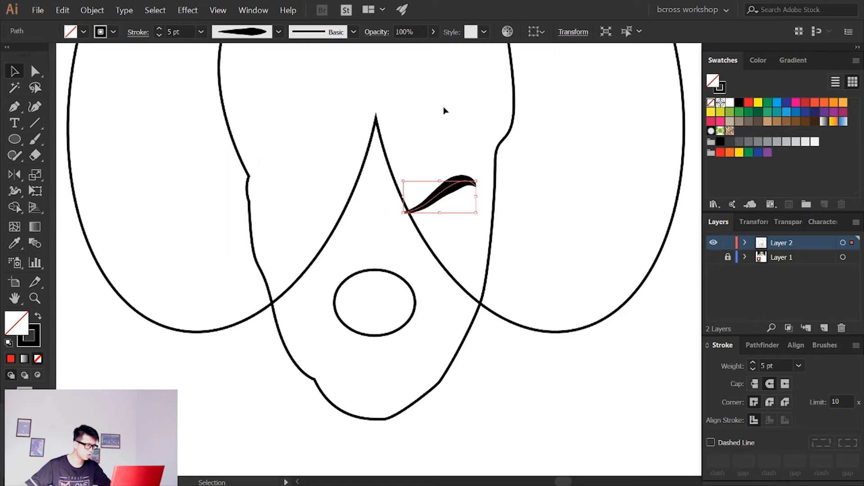
Toggle Flip Along in the Stroke panel, keeping the original taper direction
{"action": "left_click", "coordinate": [138, 32]}
{"action": "left_click", "coordinate": [128, 239]}
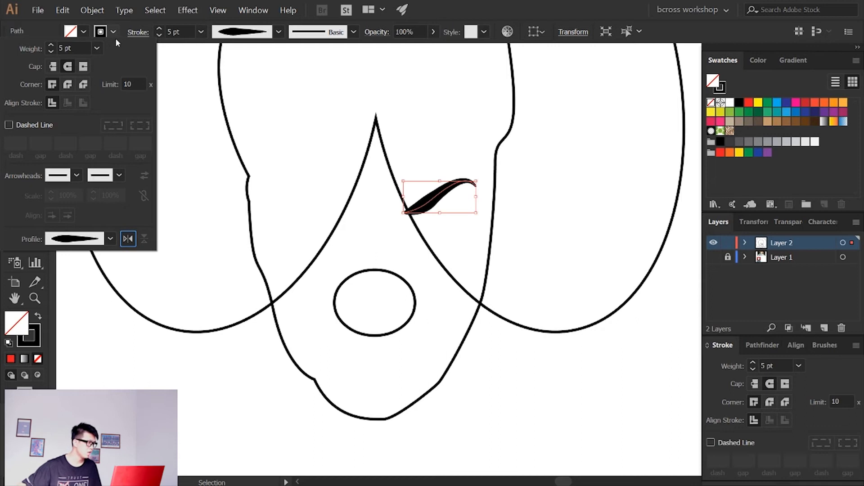
{"action": "left_click", "coordinate": [138, 32]}
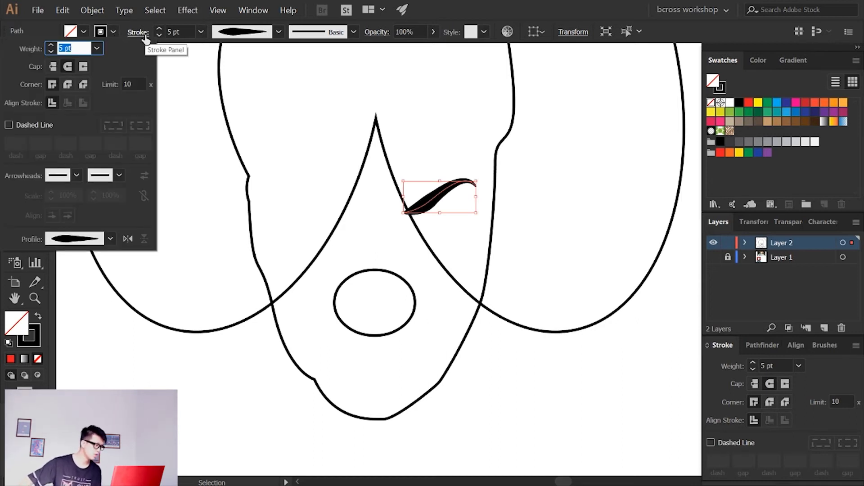
{"action": "left_click", "coordinate": [129, 244]}
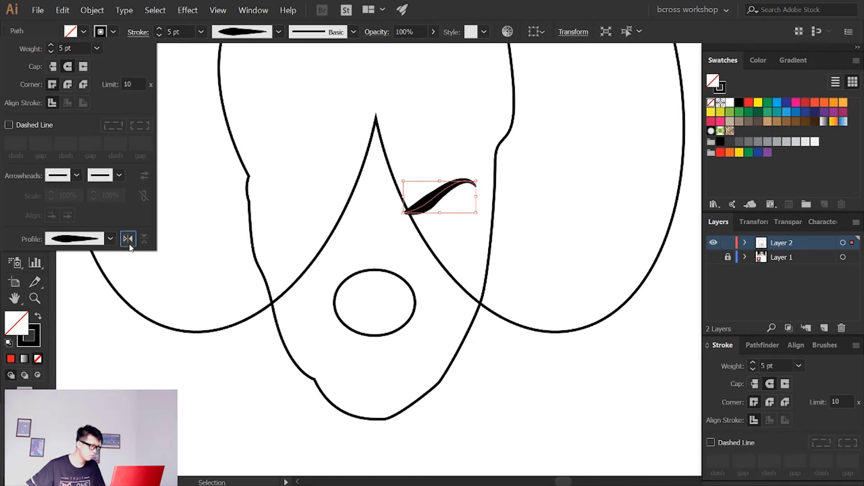
{"action": "left_click", "coordinate": [128, 240]}
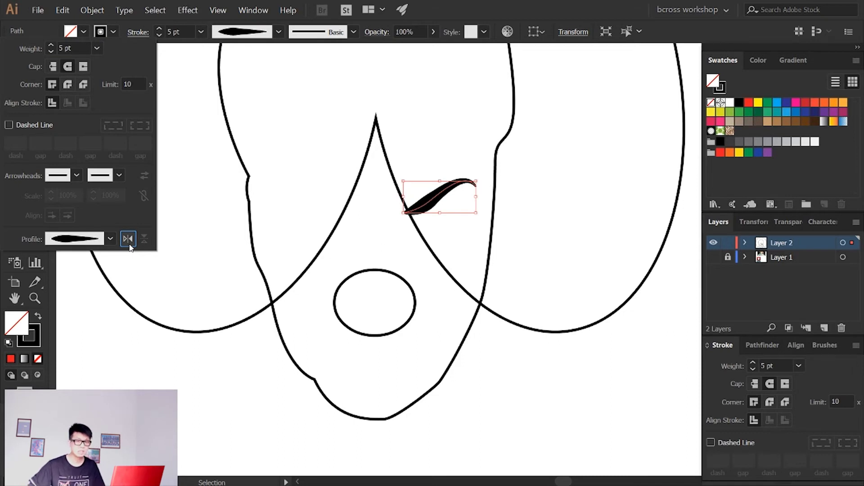
Check the photo layer, then drag the eyebrow's inner anchor slightly left
{"action": "left_click", "coordinate": [713, 257]}
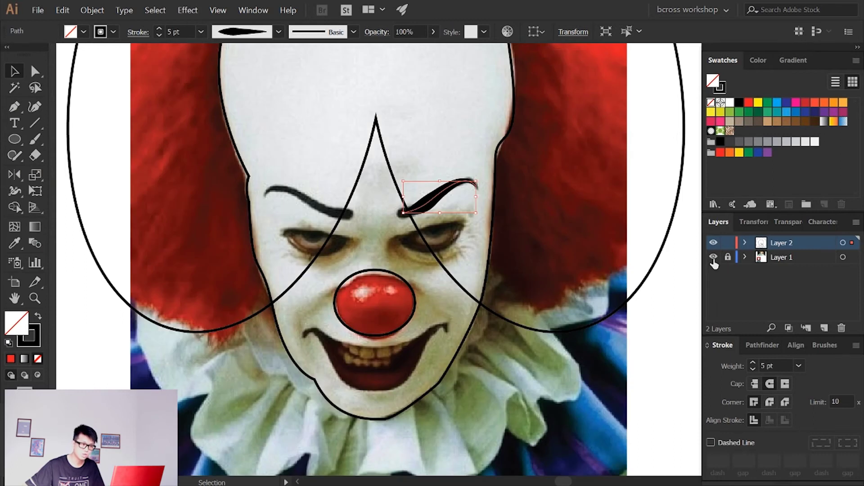
{"action": "left_click", "coordinate": [713, 257]}
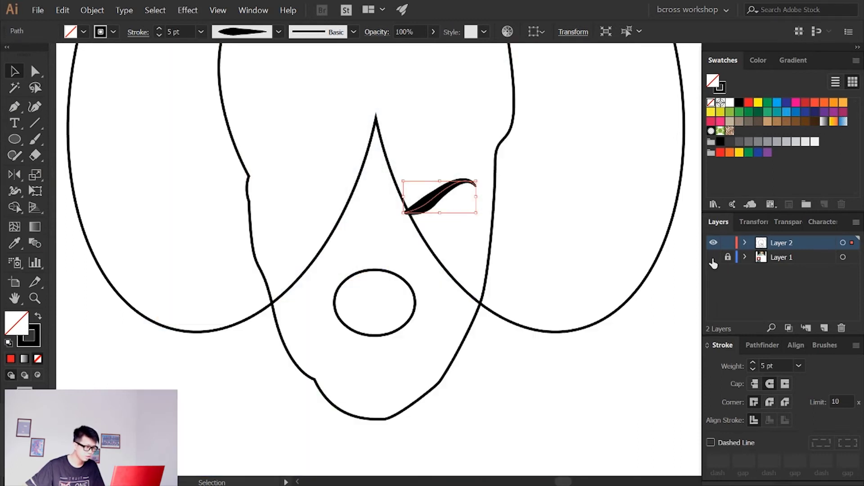
{"action": "key", "text": "a"}
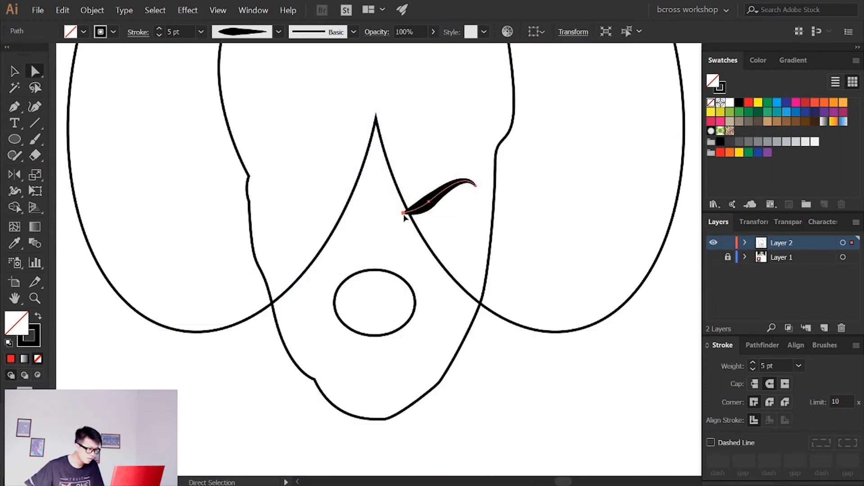
{"action": "left_click_drag", "start_coordinate": [404, 213], "coordinate": [400, 213]}
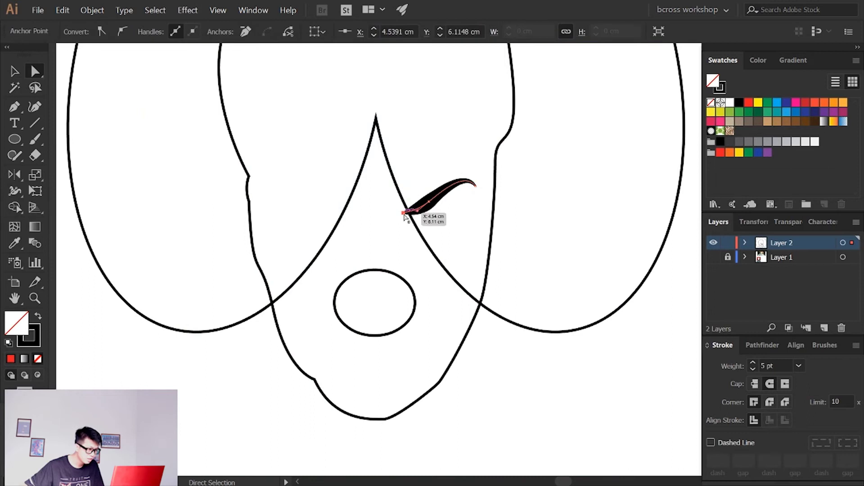
{"action": "left_click", "coordinate": [474, 225]}
Reflect a copy of the eyebrow and place it over the photo's left brow
{"action": "key", "text": "v"}
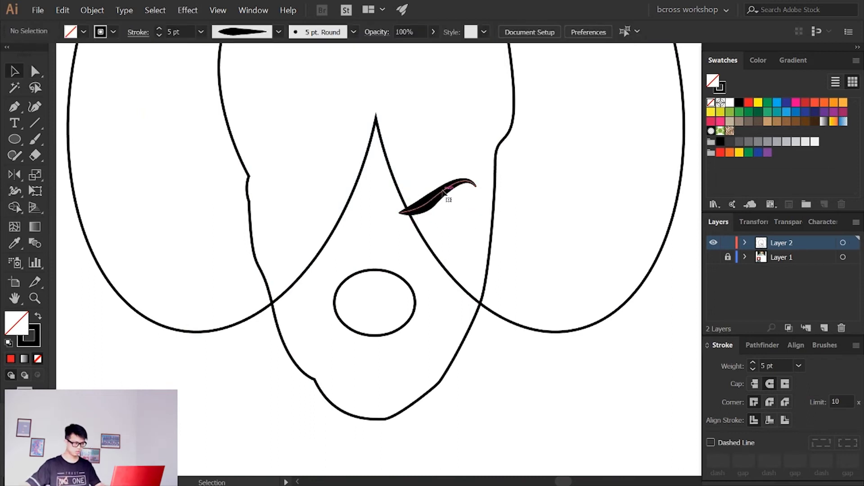
{"action": "left_click", "coordinate": [445, 192]}
{"action": "left_click", "coordinate": [483, 247]}
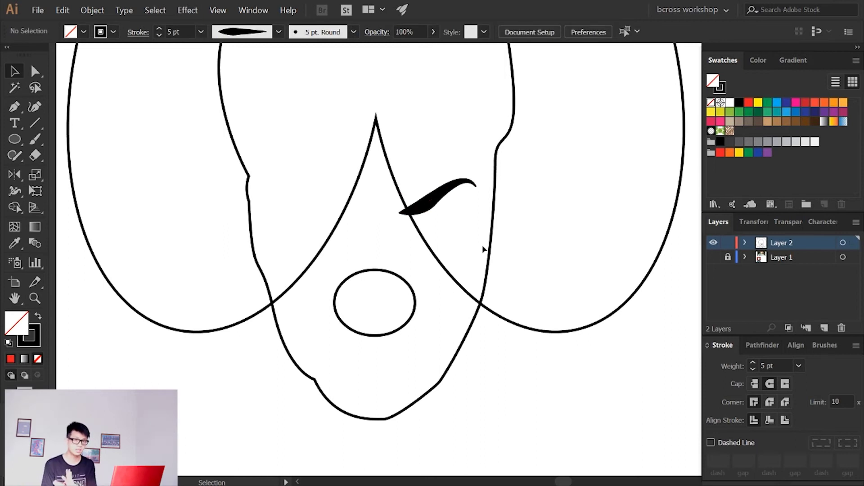
{"action": "left_click", "coordinate": [439, 196]}
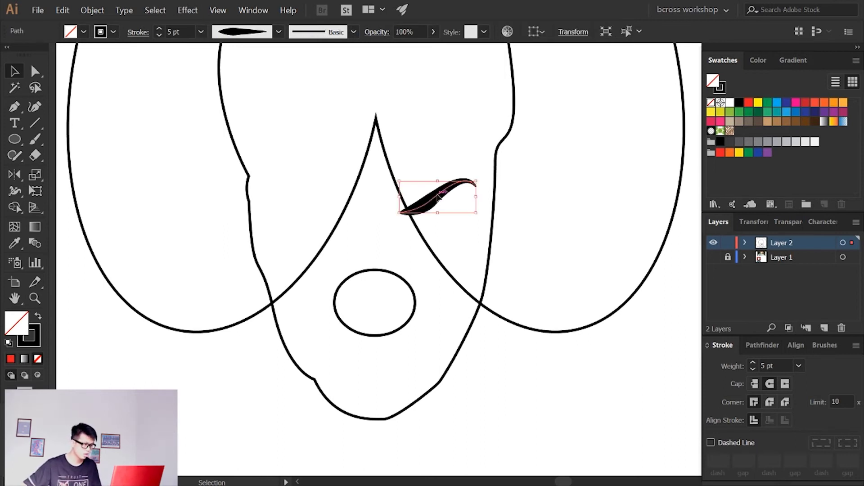
{"action": "key", "text": "o"}
{"action": "left_click", "coordinate": [395, 252]}
{"action": "mouse_move", "coordinate": [395, 193]}
{"action": "left_mouse_down"}
{"action": "mouse_move", "coordinate": [395, 148]}
{"action": "mouse_move", "coordinate": [342, 155]}
{"action": "left_mouse_up"}
{"action": "key", "text": "v"}
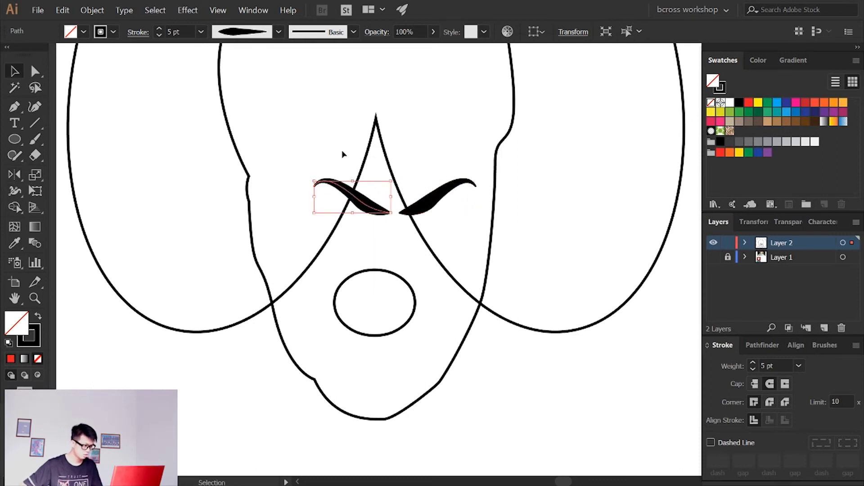
{"action": "left_click", "coordinate": [714, 257]}
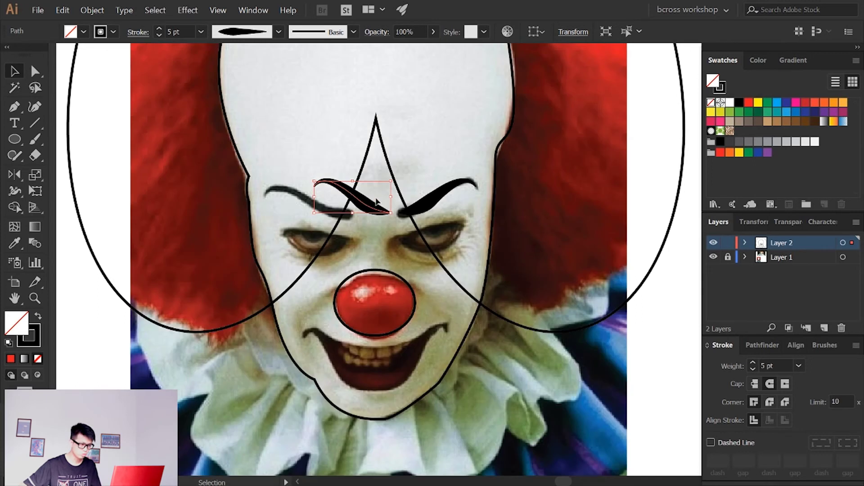
{"action": "mouse_move", "coordinate": [362, 205]}
{"action": "left_mouse_down"}
{"action": "mouse_move", "coordinate": [313, 205]}
{"action": "mouse_move", "coordinate": [351, 213]}
{"action": "mouse_move", "coordinate": [347, 221]}
{"action": "left_mouse_up"}
Reshape the right eyebrow's anchors to follow the photo, then hide the reference photo
{"action": "key", "text": "a"}
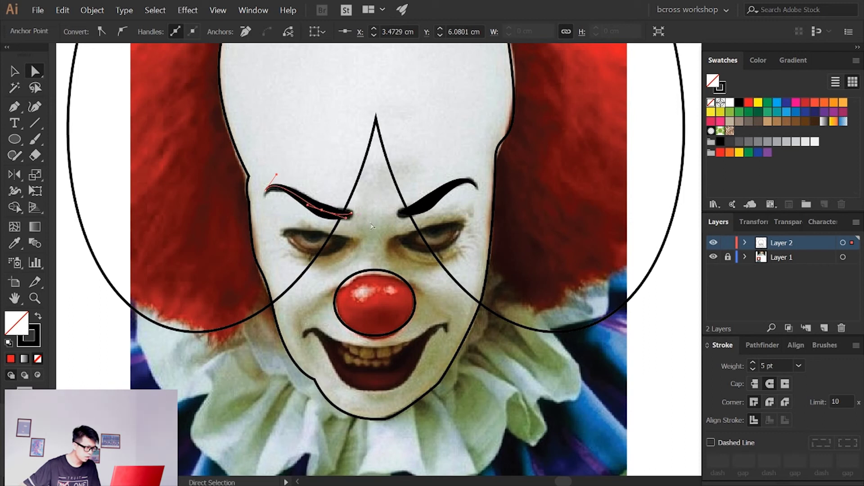
{"action": "left_click", "coordinate": [372, 226]}
{"action": "left_click", "coordinate": [427, 210]}
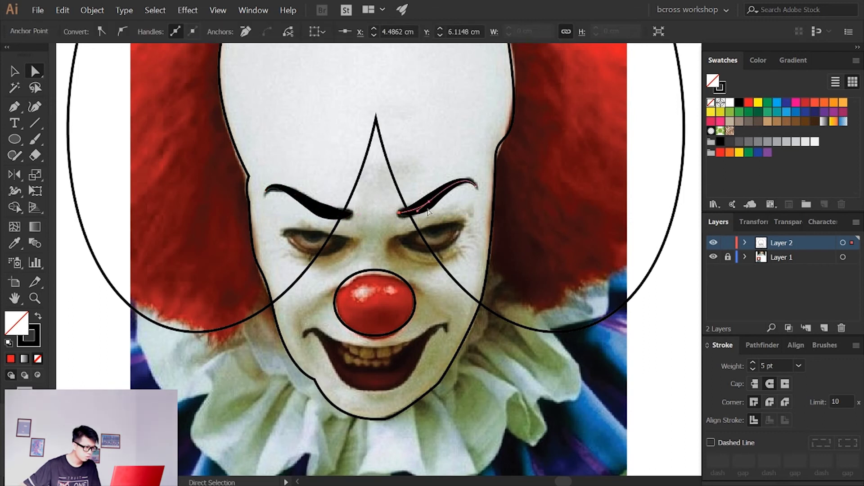
{"action": "left_click_drag", "start_coordinate": [426, 207], "coordinate": [404, 219]}
{"action": "left_click", "coordinate": [399, 213]}
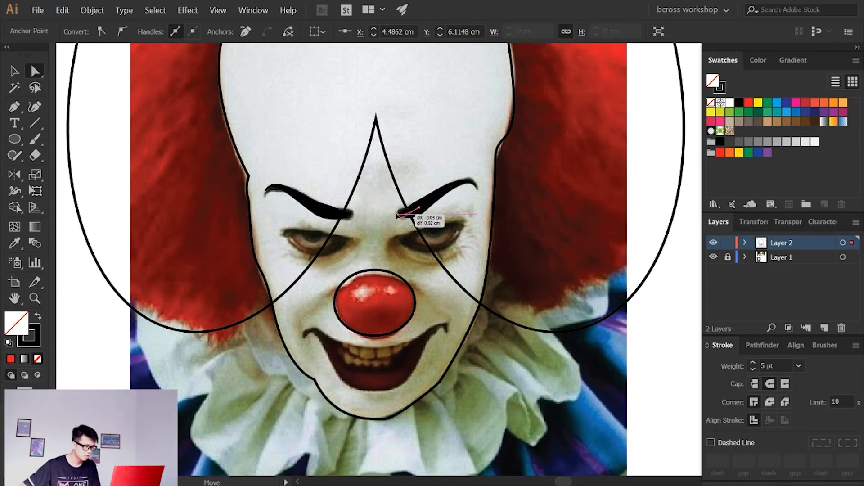
{"action": "left_click_drag", "start_coordinate": [399, 213], "coordinate": [399, 213]}
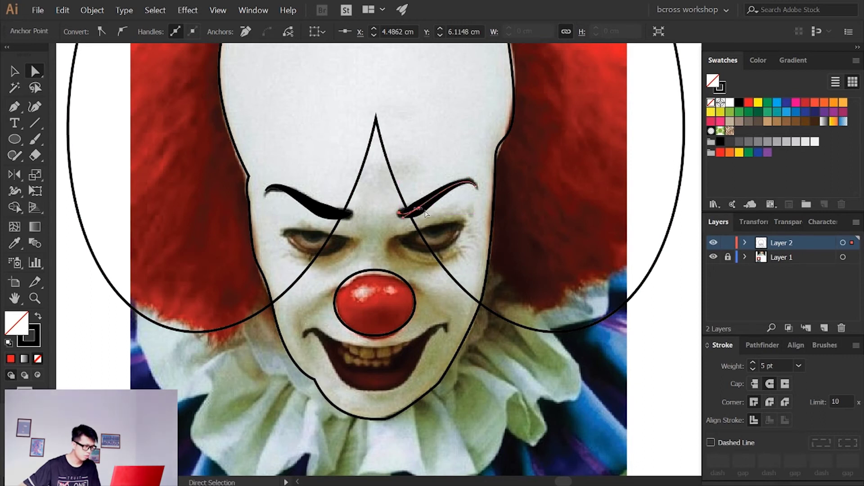
{"action": "left_click", "coordinate": [461, 218]}
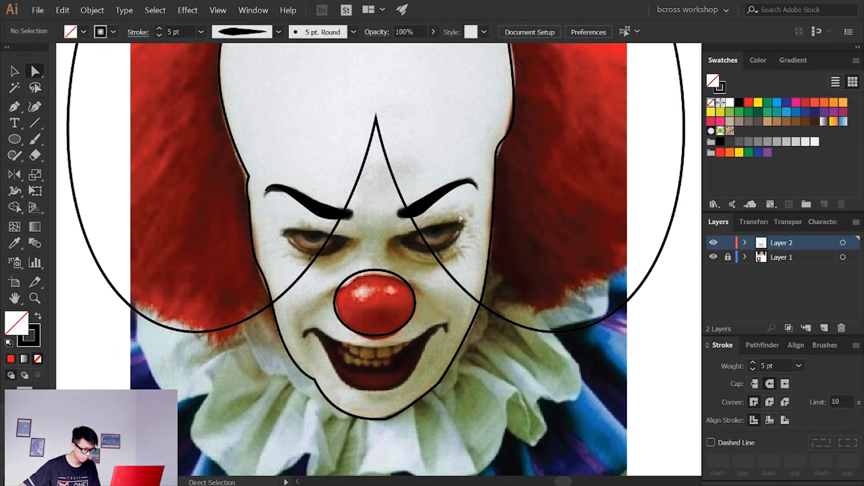
{"action": "left_click", "coordinate": [716, 260]}
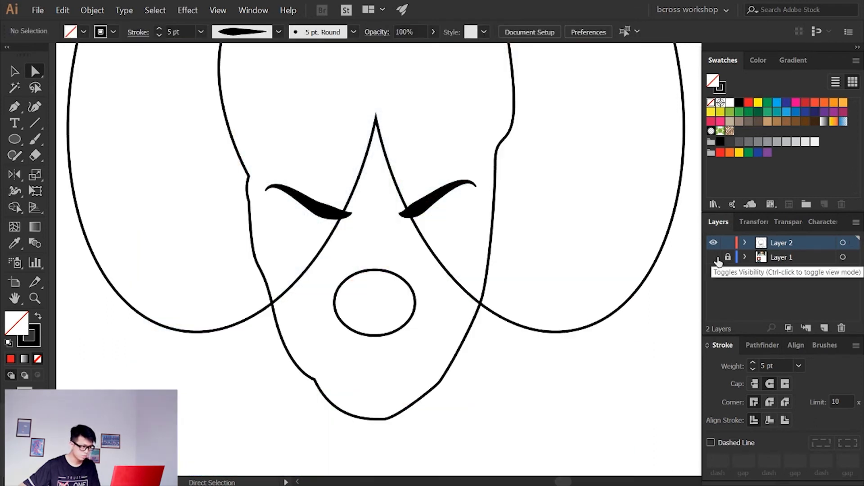
With the photo visible, trace a curved almond outline from the right eye's inner corner outward
{"action": "left_click", "coordinate": [715, 259]}
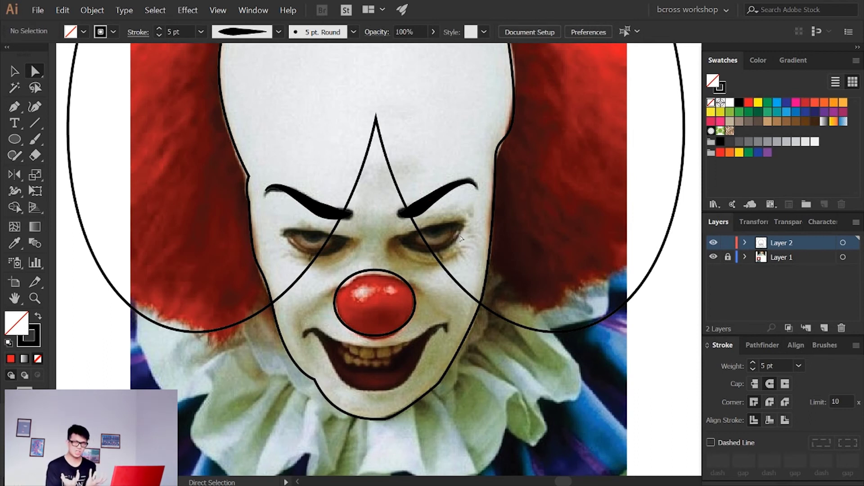
{"action": "key", "text": "p"}
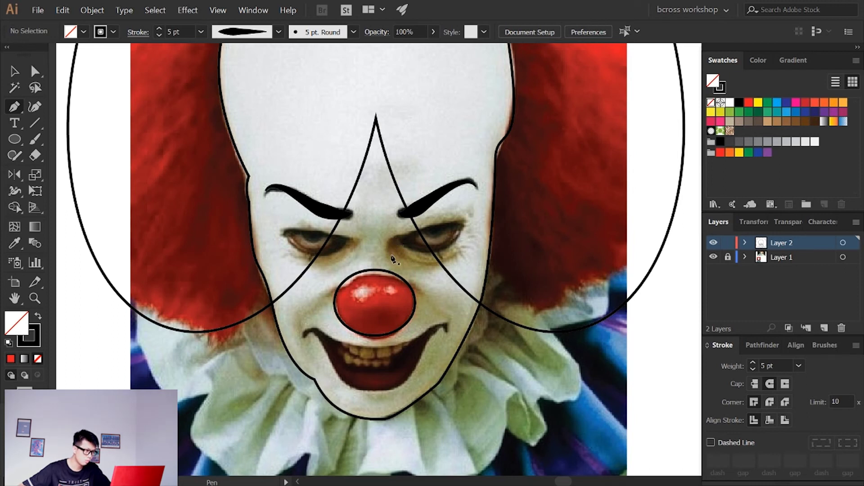
{"action": "left_click", "coordinate": [401, 235]}
{"action": "mouse_move", "coordinate": [466, 223]}
{"action": "left_mouse_down"}
{"action": "mouse_move", "coordinate": [485, 229]}
{"action": "mouse_move", "coordinate": [468, 239]}
{"action": "left_mouse_up"}
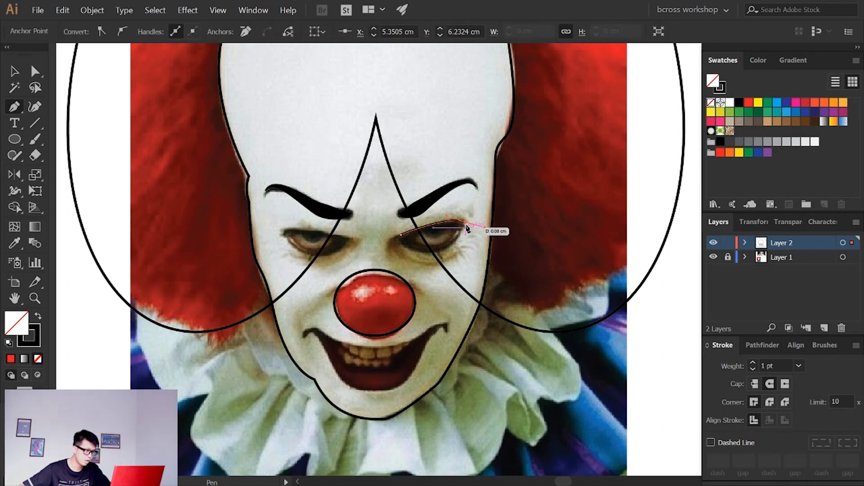
{"action": "mouse_move", "coordinate": [468, 239]}
{"action": "left_mouse_down"}
{"action": "mouse_move", "coordinate": [469, 228]}
{"action": "mouse_move", "coordinate": [440, 255]}
{"action": "mouse_move", "coordinate": [416, 257]}
{"action": "mouse_move", "coordinate": [416, 238]}
{"action": "left_mouse_up"}
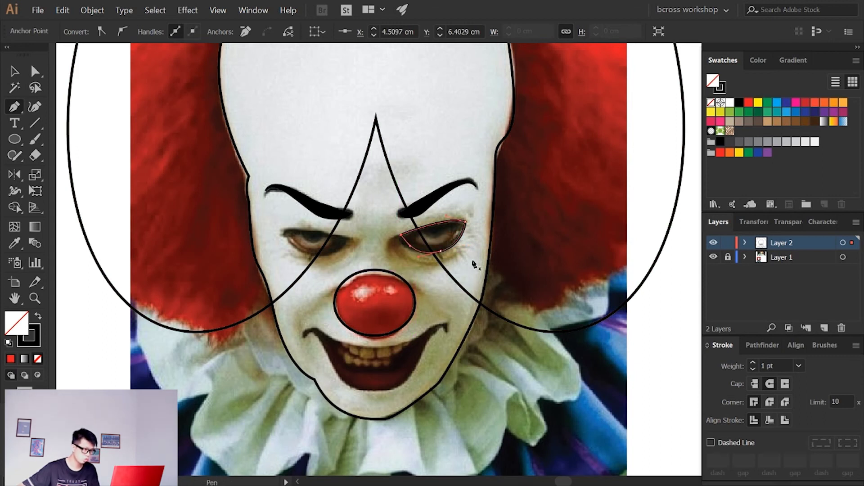
Copy the right eye outline onto the left eye and mirror it horizontally
{"action": "key", "text": "v"}
{"action": "left_click", "coordinate": [455, 248]}
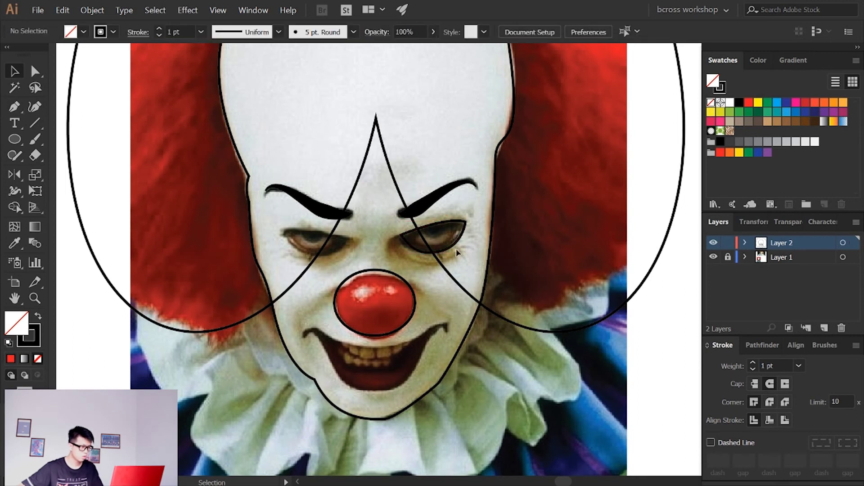
{"action": "left_click_drag", "start_coordinate": [453, 247], "coordinate": [355, 247]}
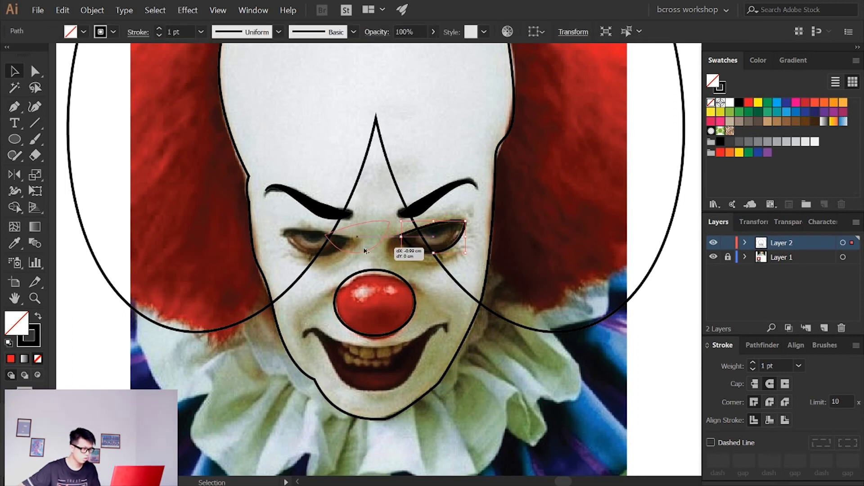
{"action": "key", "text": "o"}
{"action": "mouse_move", "coordinate": [338, 183]}
{"action": "left_mouse_down"}
{"action": "mouse_move", "coordinate": [376, 225]}
{"action": "mouse_move", "coordinate": [347, 239]}
{"action": "left_mouse_up"}
{"action": "key", "text": "v"}
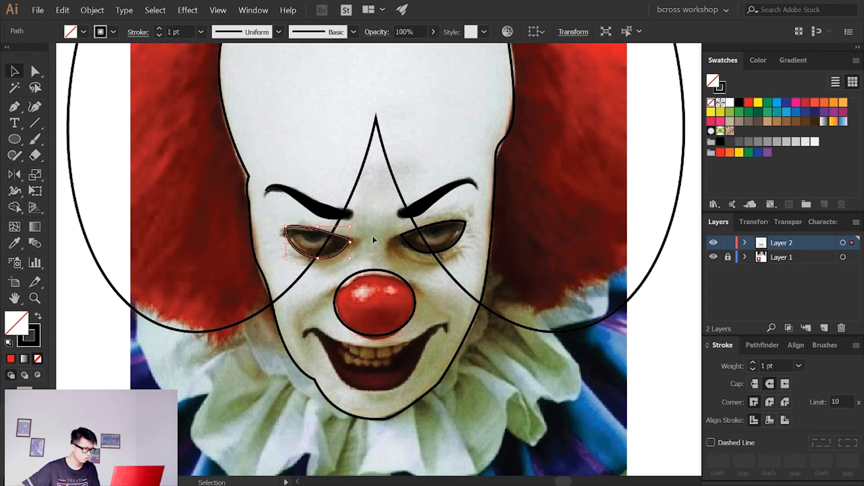
Resize and rotate the left eye outline to fit, checking it with the photo hidden
{"action": "left_click_drag", "start_coordinate": [351, 259], "coordinate": [341, 245]}
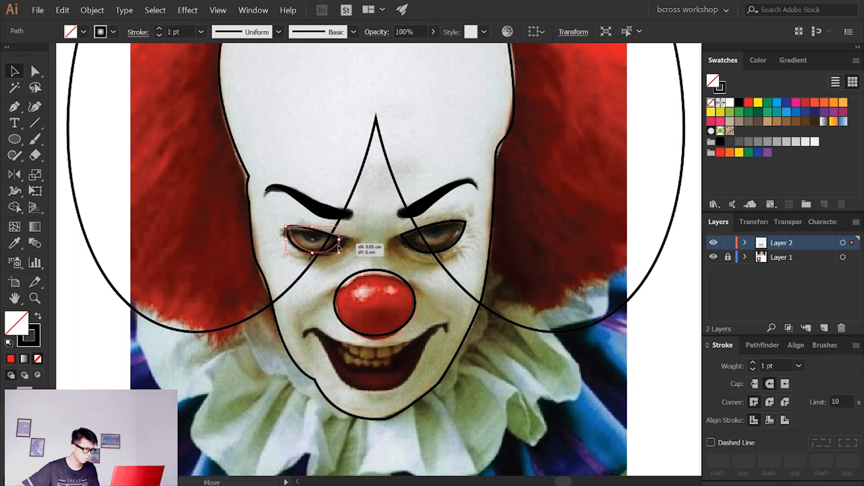
{"action": "left_click", "coordinate": [376, 255]}
{"action": "mouse_move", "coordinate": [345, 245]}
{"action": "left_mouse_down"}
{"action": "mouse_move", "coordinate": [360, 246]}
{"action": "mouse_move", "coordinate": [344, 249]}
{"action": "left_mouse_up"}
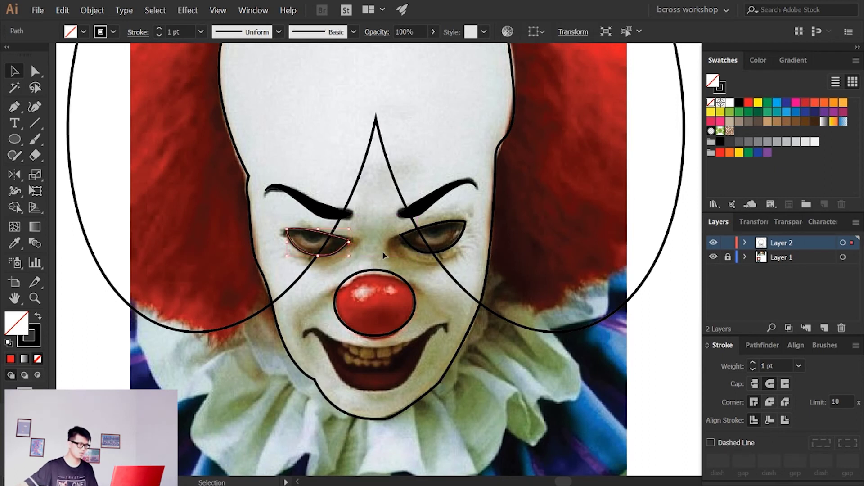
{"action": "left_click", "coordinate": [383, 256]}
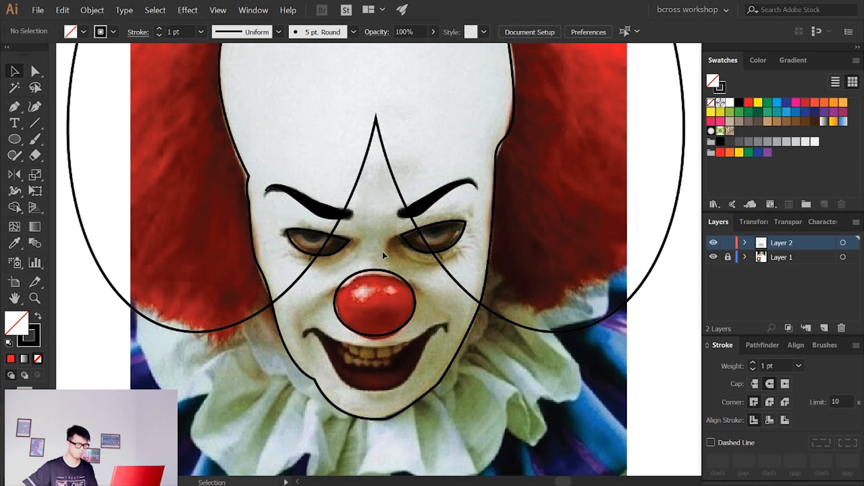
{"action": "left_click", "coordinate": [458, 246]}
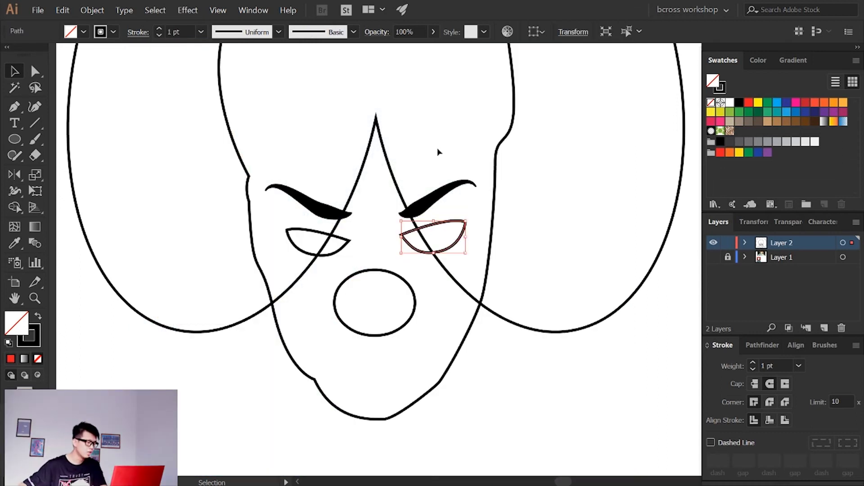
{"action": "left_click", "coordinate": [714, 257]}
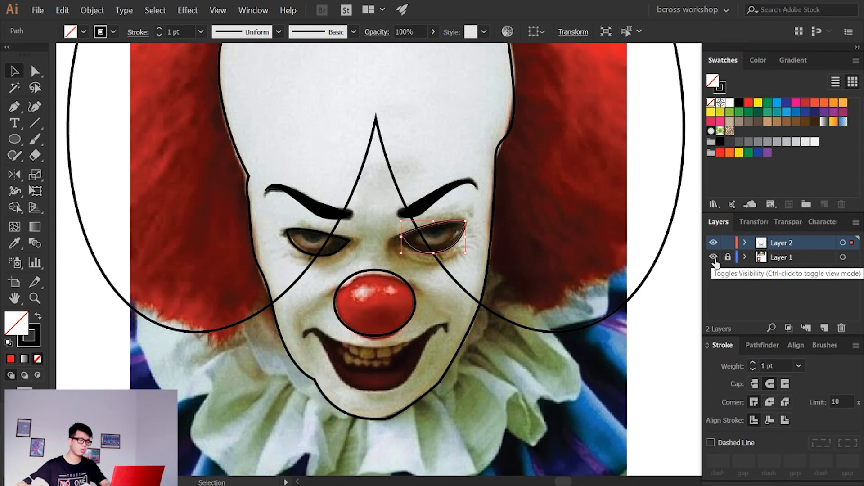
{"action": "left_click", "coordinate": [713, 257]}
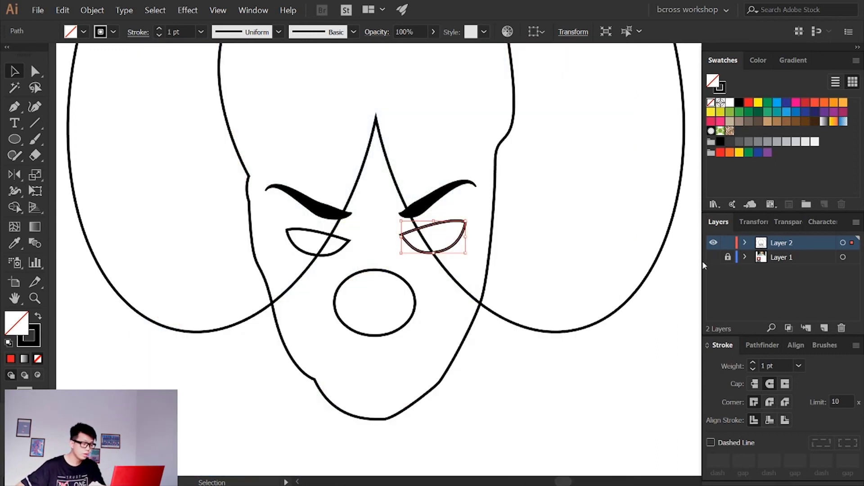
{"action": "left_click", "coordinate": [91, 10]}
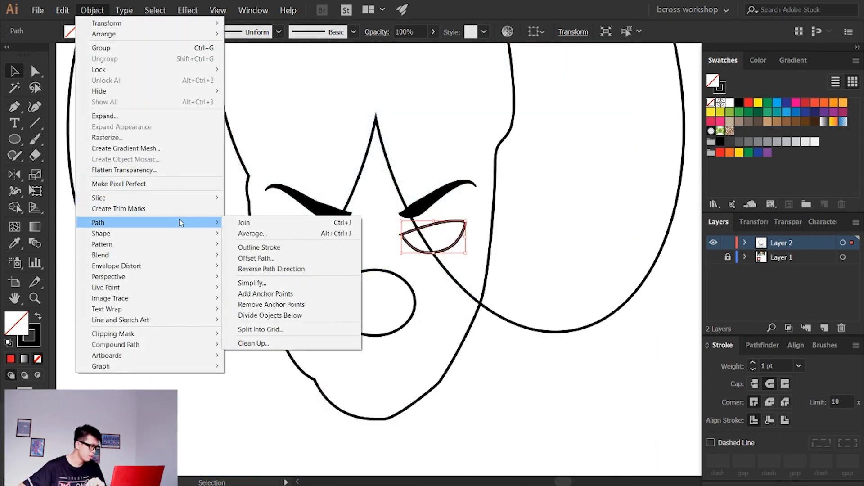
{"action": "mouse_move", "coordinate": [98, 222]}
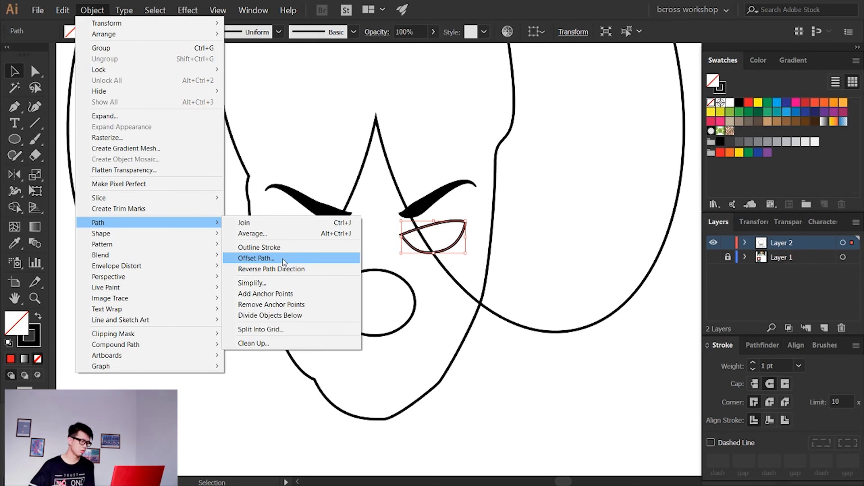
{"action": "left_click", "coordinate": [284, 259]}
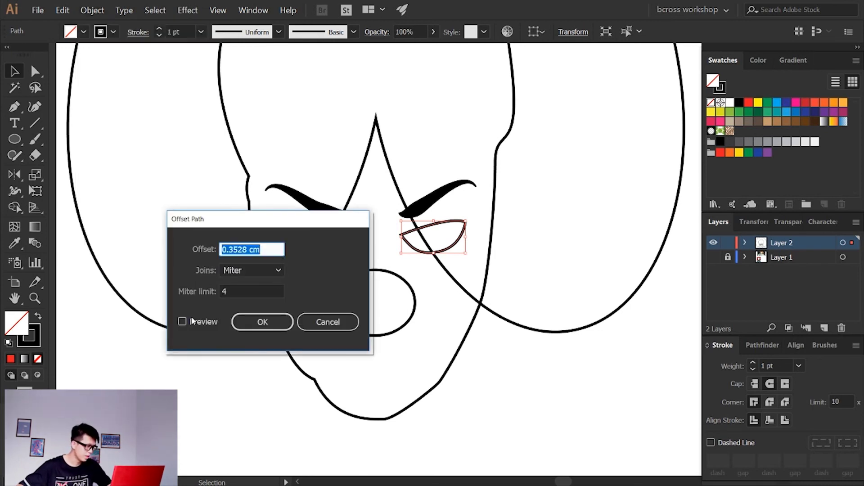
{"action": "left_click", "coordinate": [193, 327]}
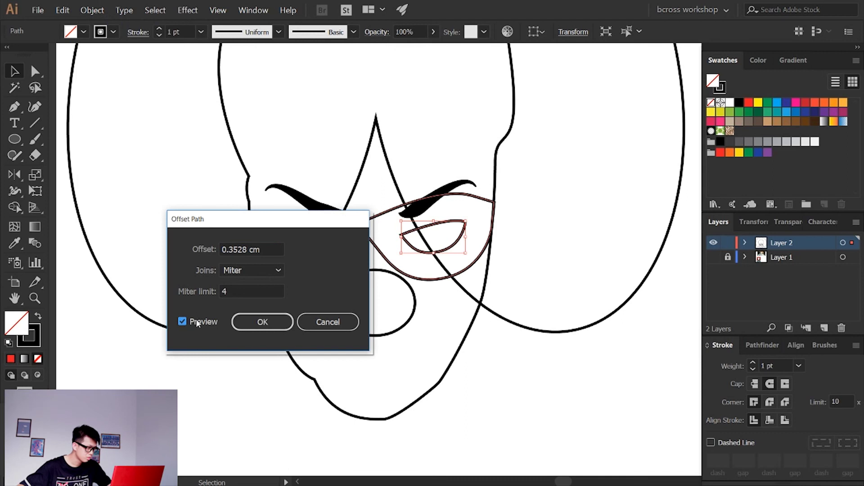
{"action": "left_click_drag", "start_coordinate": [270, 249], "coordinate": [210, 256]}
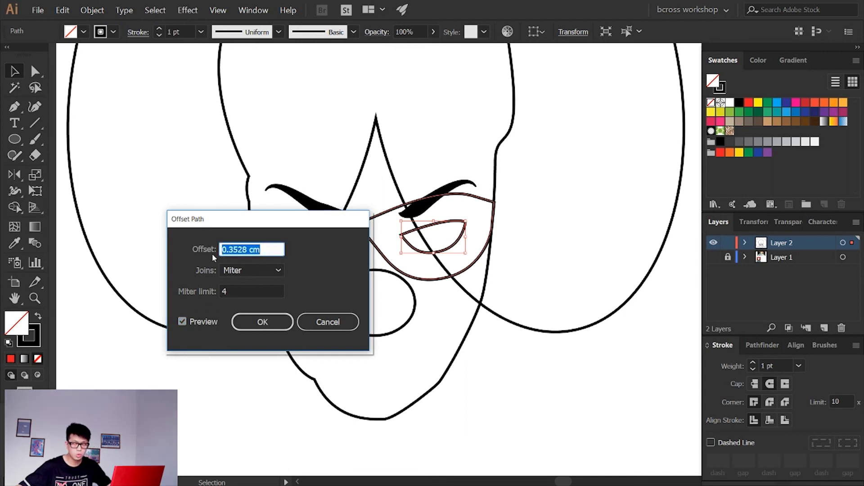
{"action": "type", "text": "-0.1"}
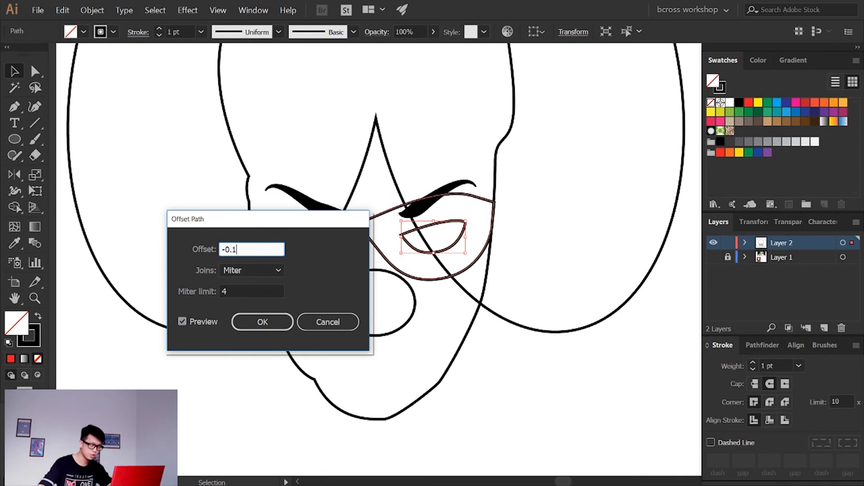
{"action": "left_click", "coordinate": [183, 323]}
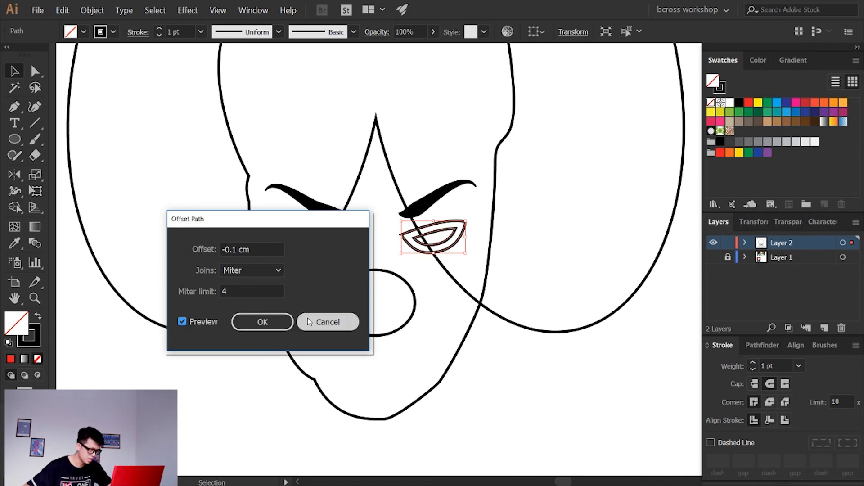
{"action": "left_click", "coordinate": [310, 322]}
Zoom in and draw a closed curved inner line inside the right eye outline
{"action": "left_click", "coordinate": [714, 257]}
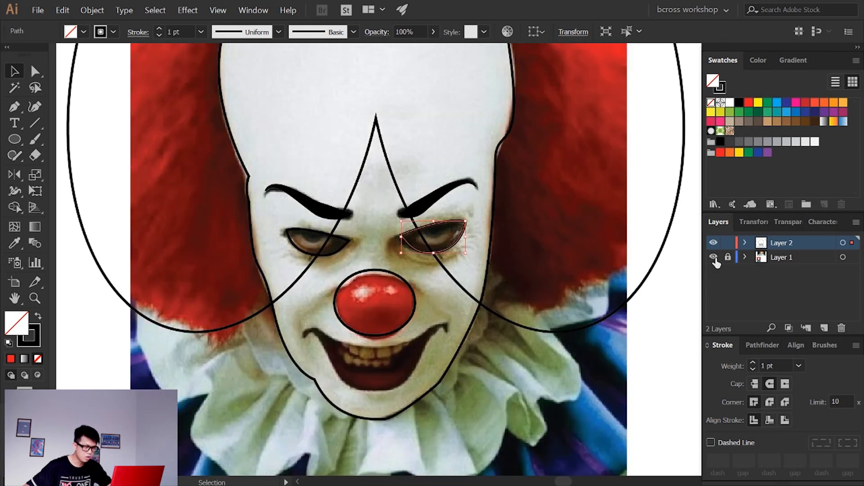
{"action": "left_click", "coordinate": [527, 234]}
{"action": "key", "text": "p"}
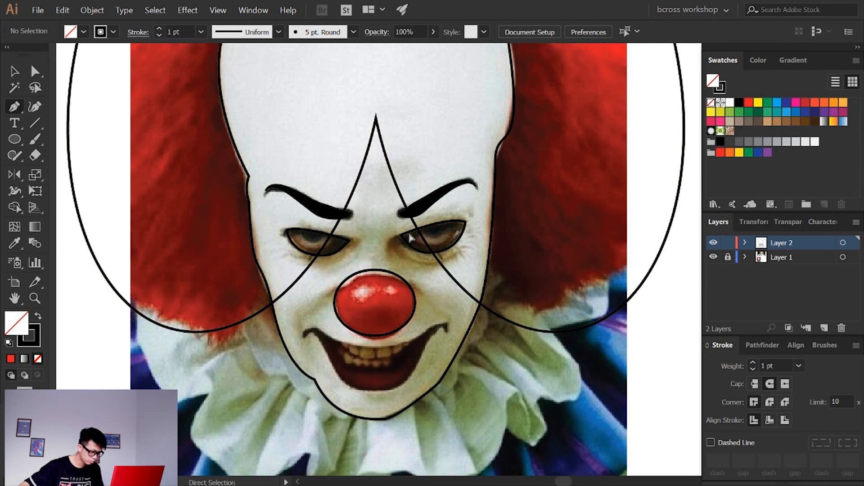
{"action": "scroll", "coordinate": [412, 240], "scroll_direction": "up", "scroll_amount": 2, "text": "alt"}
{"action": "left_click", "coordinate": [443, 215]}
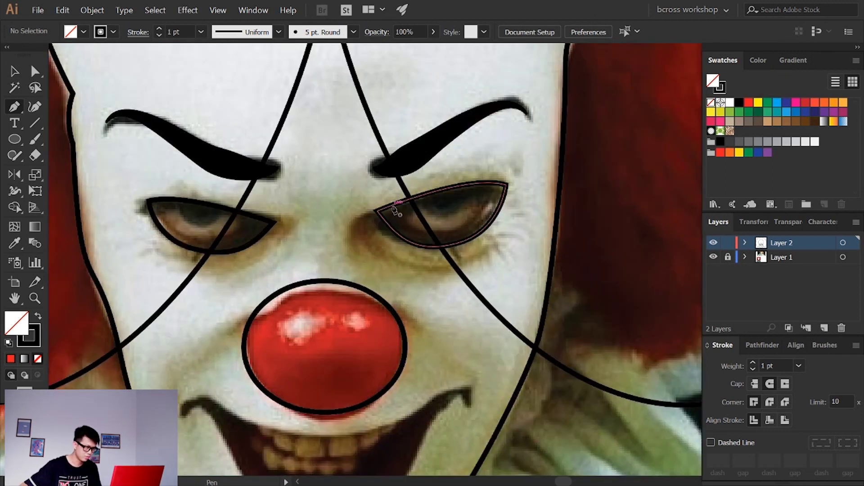
{"action": "left_click", "coordinate": [393, 205]}
{"action": "left_click_drag", "start_coordinate": [442, 232], "coordinate": [486, 230]}
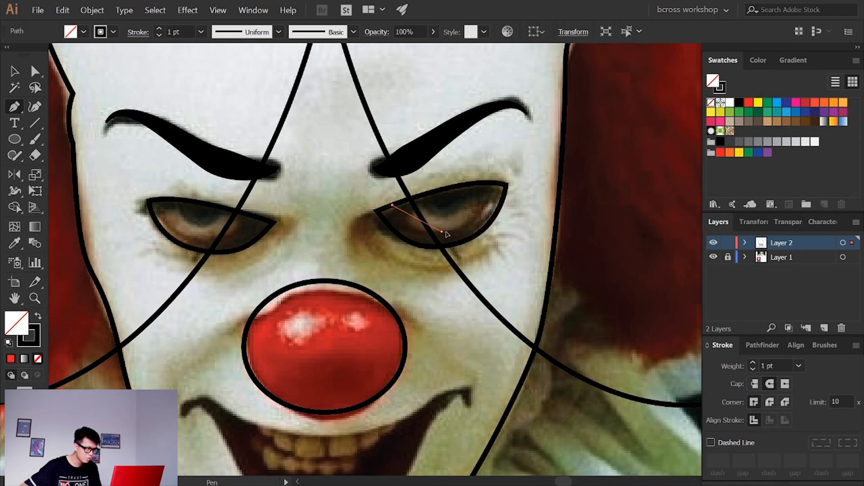
{"action": "left_click_drag", "start_coordinate": [495, 183], "coordinate": [498, 187]}
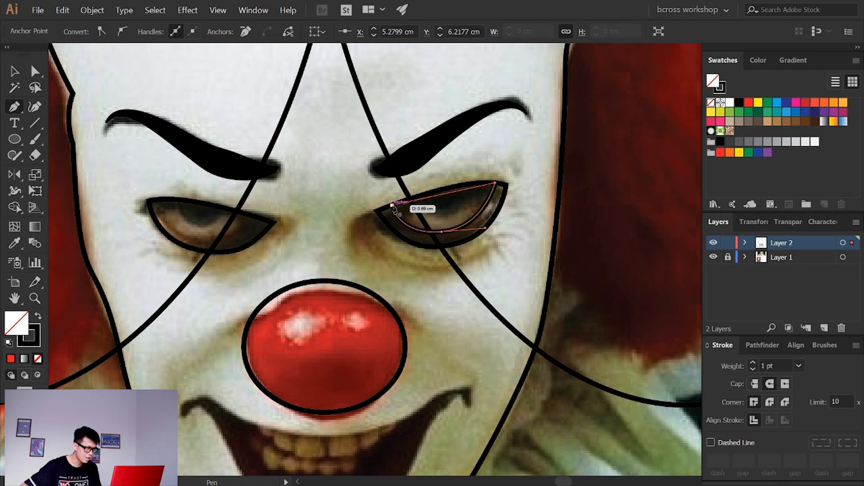
{"action": "left_click_drag", "start_coordinate": [382, 209], "coordinate": [350, 228]}
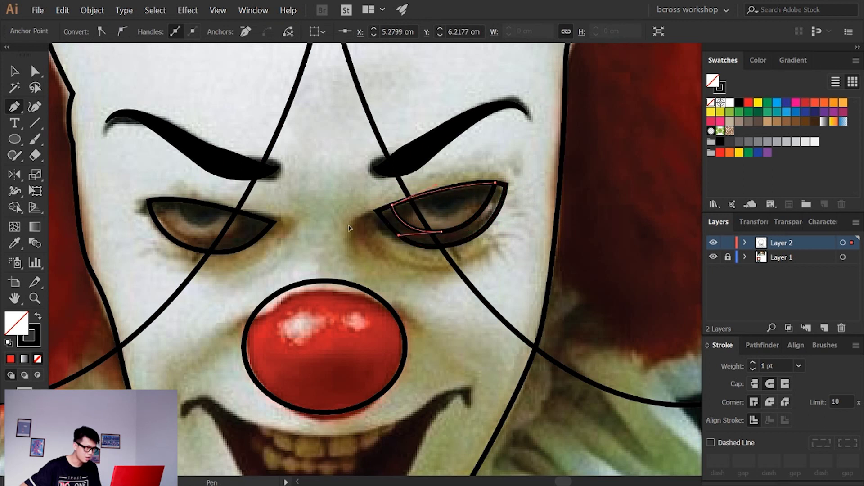
{"action": "key", "text": "v"}
{"action": "left_click", "coordinate": [598, 235]}
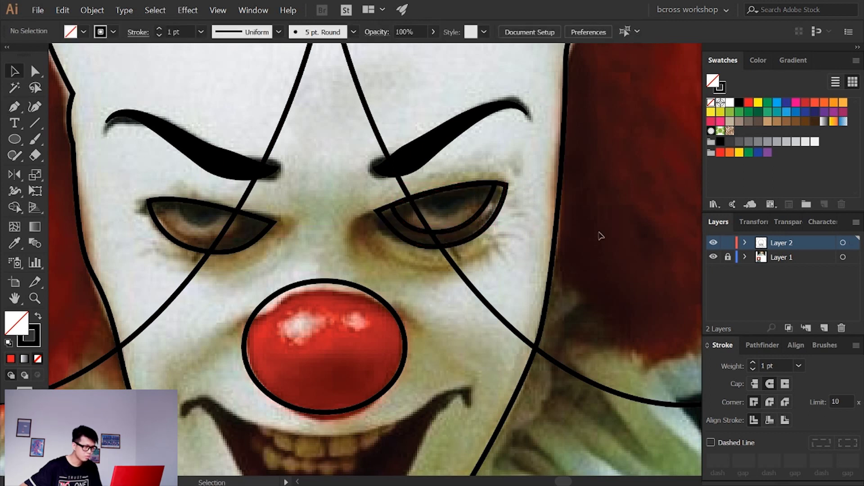
Draw a second closed inner line across the right eye and begin a further path
{"action": "key", "text": "p"}
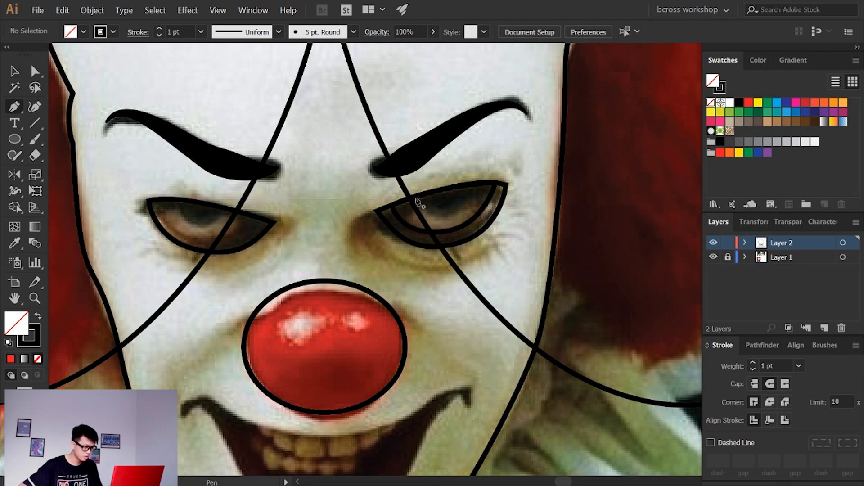
{"action": "left_click", "coordinate": [416, 198]}
{"action": "left_click_drag", "start_coordinate": [442, 217], "coordinate": [465, 216]}
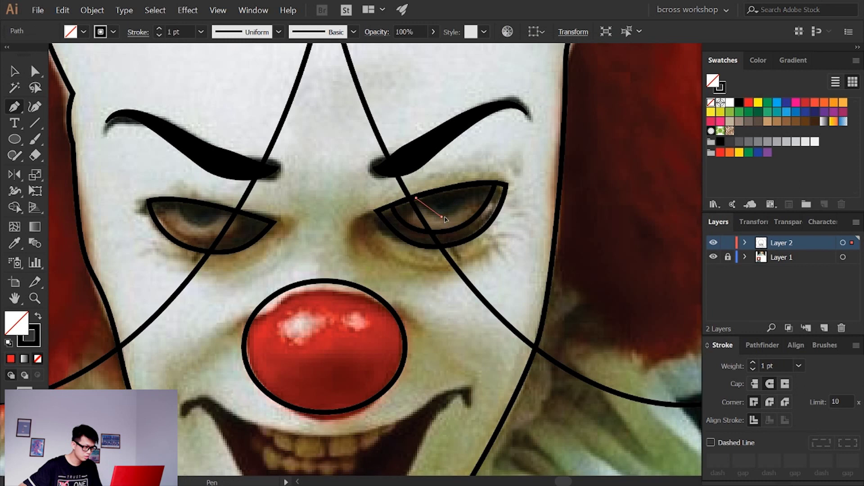
{"action": "left_click_drag", "start_coordinate": [471, 183], "coordinate": [432, 198]}
{"action": "left_click", "coordinate": [416, 198]}
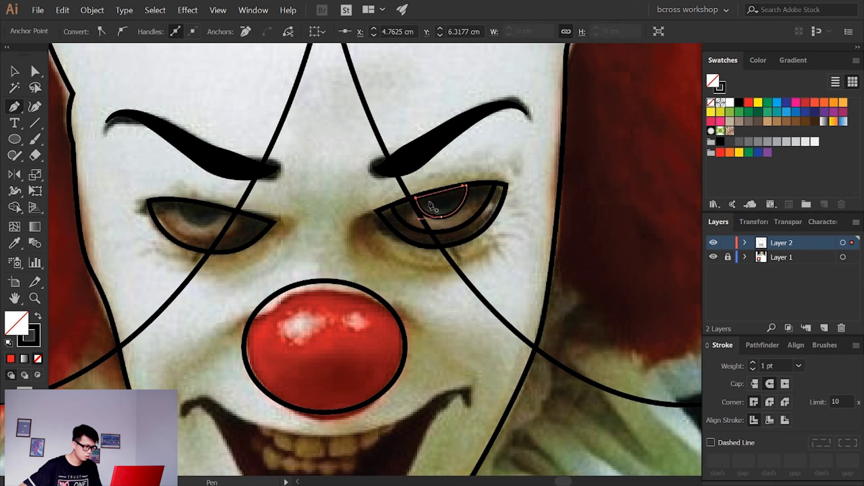
{"action": "left_click", "coordinate": [432, 209]}
{"action": "left_click", "coordinate": [442, 207]}
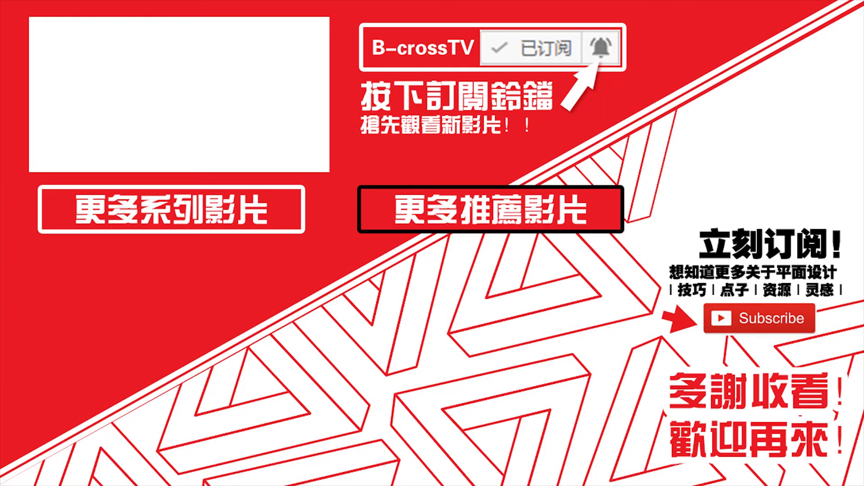